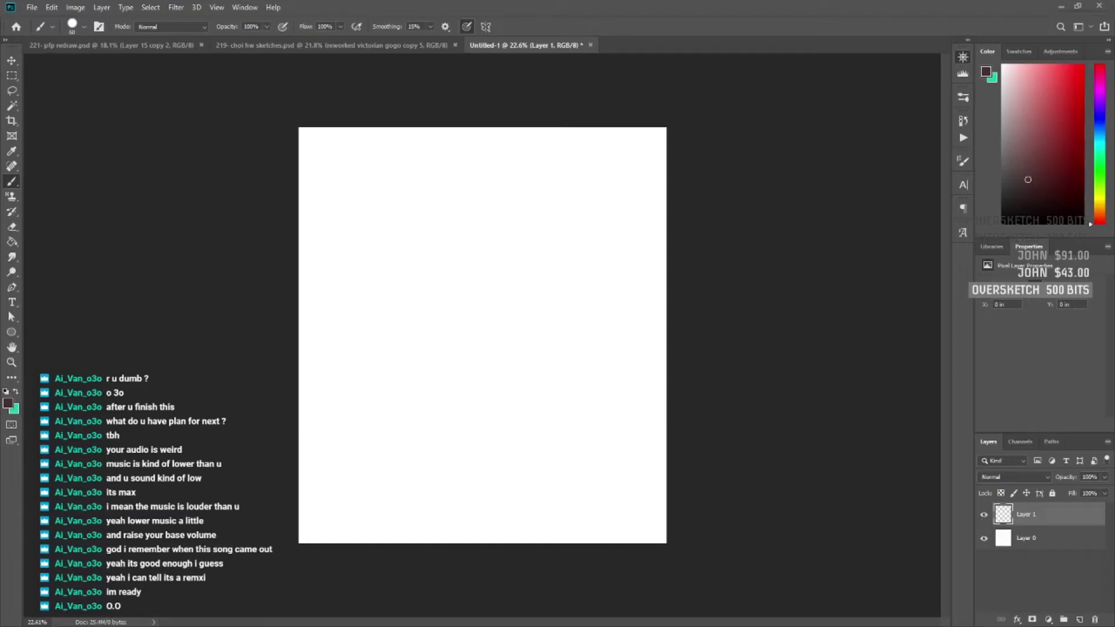
Fill the background dark and lay a brown-to-dark gradient across it.
key(alt+BackSpace)
key(g)
drag(593, 335, 302, 335)
key(b)
On a new Layer 2, lasso and fill a dark head-and-shoulders silhouette.
key(ctrl+shift+alt+n)
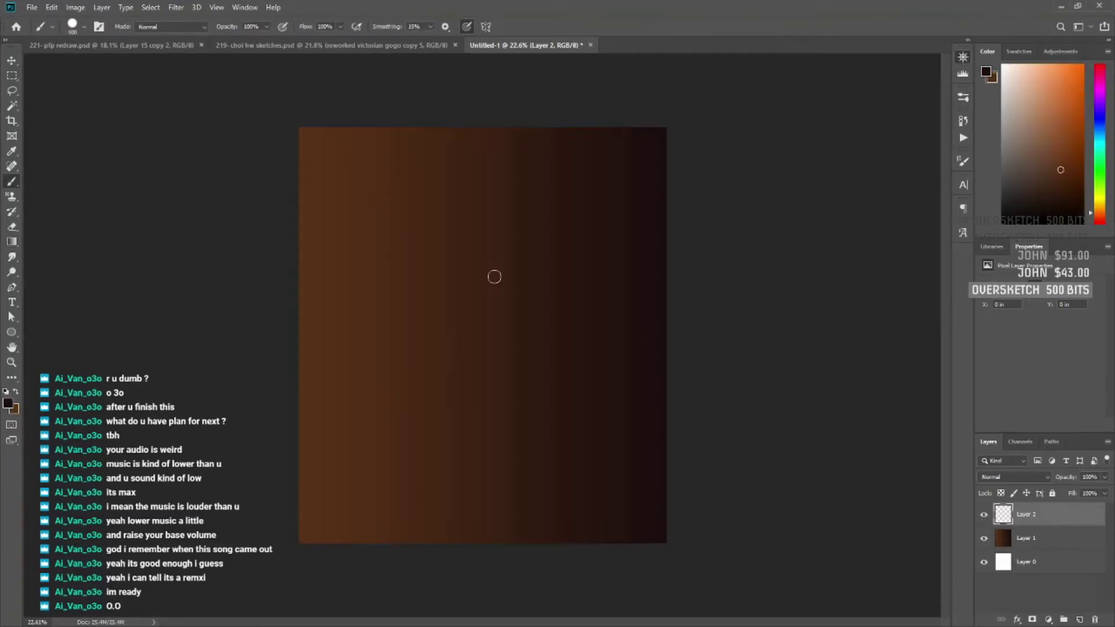
key(l)
mouse_move(418, 374)
mouse_down()
mouse_move(585, 560)
mouse_move(328, 546)
mouse_up()
key(alt+BackSpace)
key(b)
key(ctrl+d)
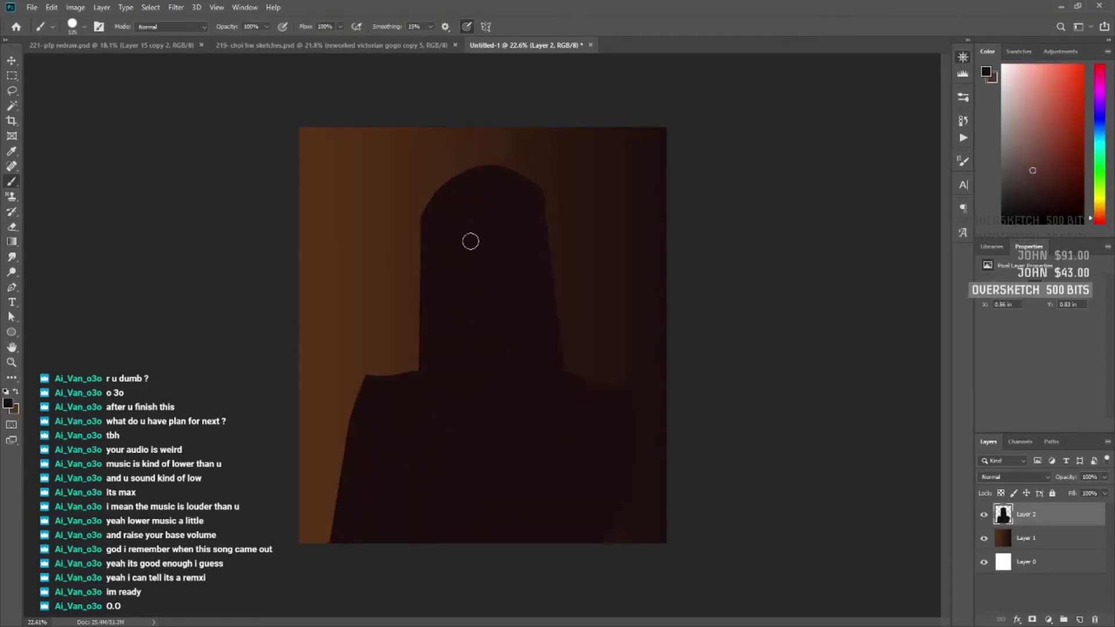
Lasso and fill a skin-tone face and neck, then choose a peach highlight colour.
key(l)
mouse_move(442, 247)
mouse_down()
mouse_move(464, 377)
mouse_move(442, 247)
mouse_up()
key(alt+BackSpace)
key(b)
key(ctrl+d)
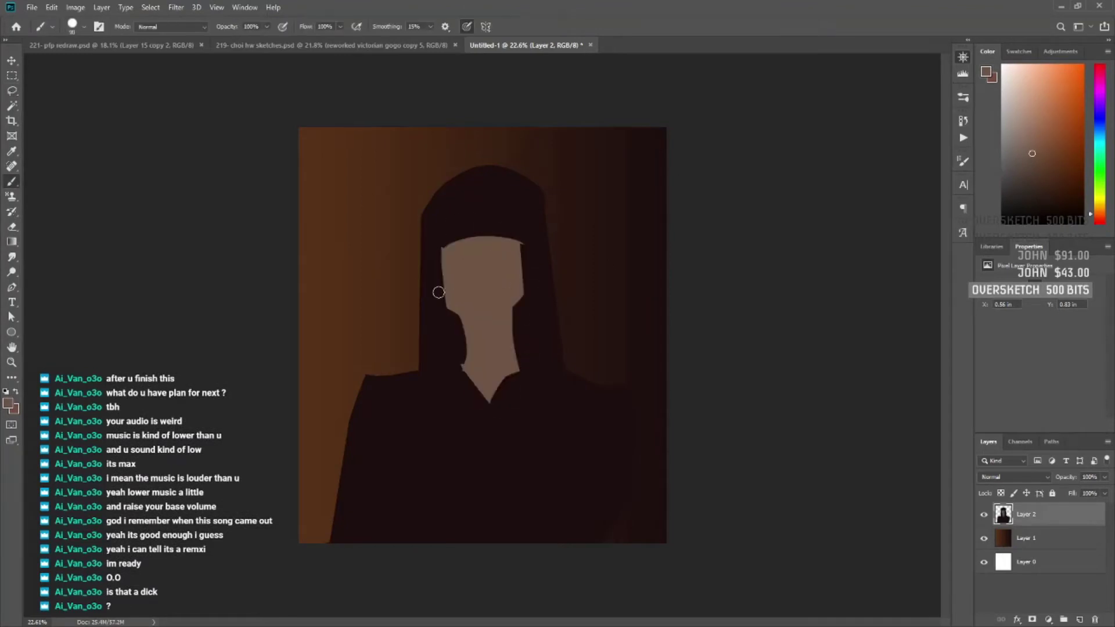
alt+click(549, 266)
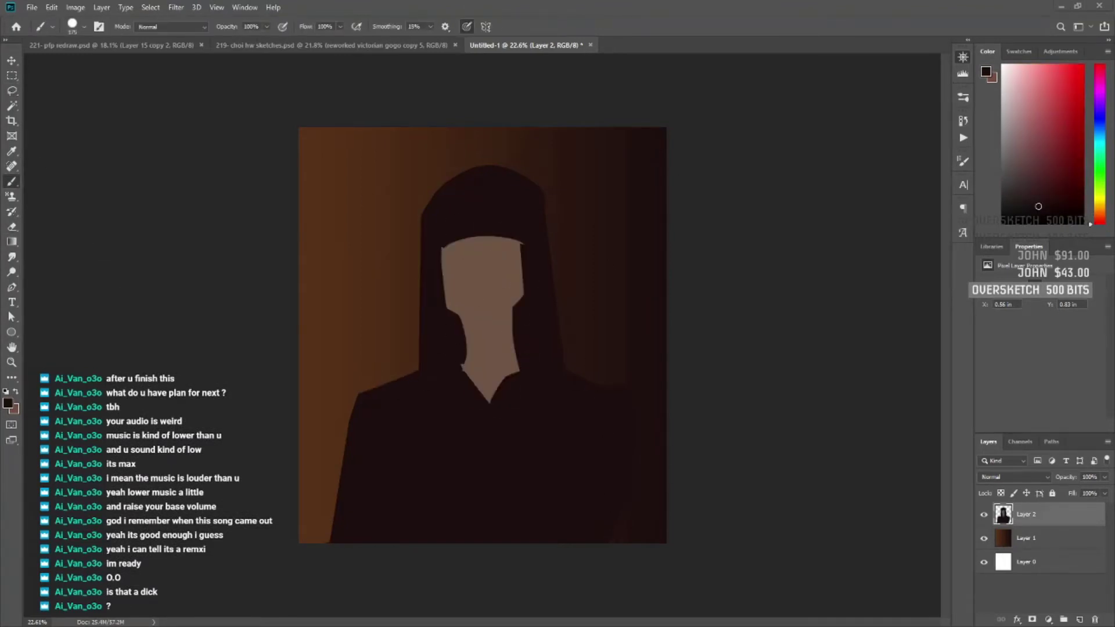
click(1022, 99)
Paint peach highlights on the left hair and shoulder and a purple arc over the hair.
drag(436, 203, 429, 413)
drag(359, 400, 335, 541)
click(1101, 87)
mouse_move(451, 203)
mouse_down()
mouse_move(532, 221)
mouse_move(551, 436)
mouse_move(465, 532)
mouse_up()
click(1102, 126)
Paint grey-blue arm, chest, shoulder and collar shapes with a light collar at the neck.
drag(517, 383, 482, 482)
alt+click(452, 315)
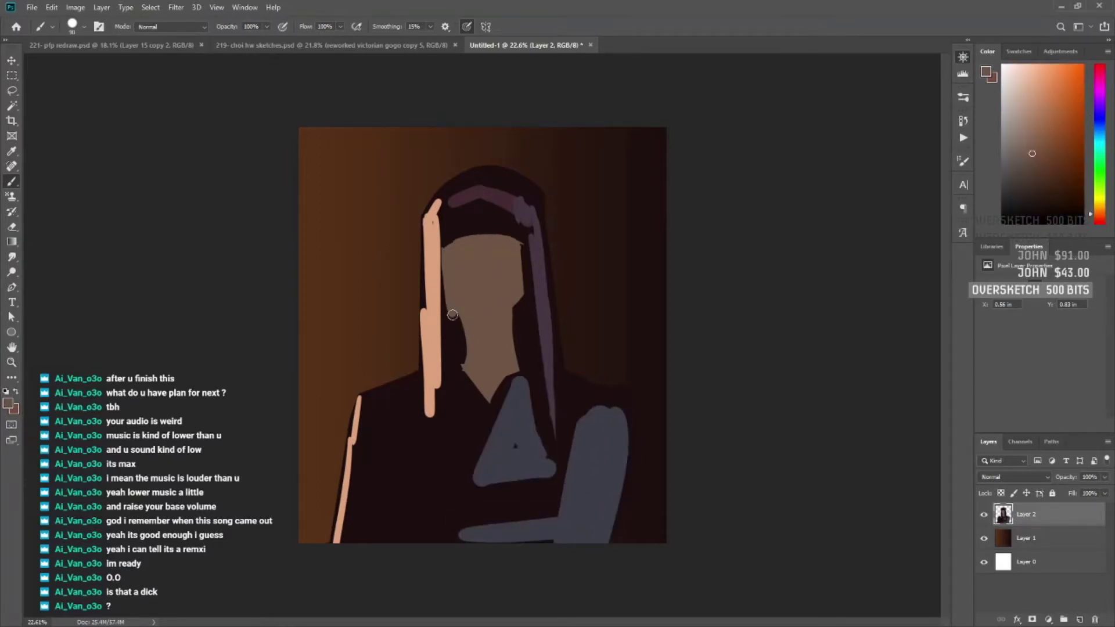
alt+click(503, 384)
drag(433, 381, 430, 473)
drag(456, 376, 453, 444)
mouse_move(520, 378)
mouse_down()
mouse_move(505, 418)
mouse_move(474, 452)
mouse_up()
drag(465, 377, 482, 476)
Paint a near-black tie down the collar.
click(1034, 196)
click(1101, 70)
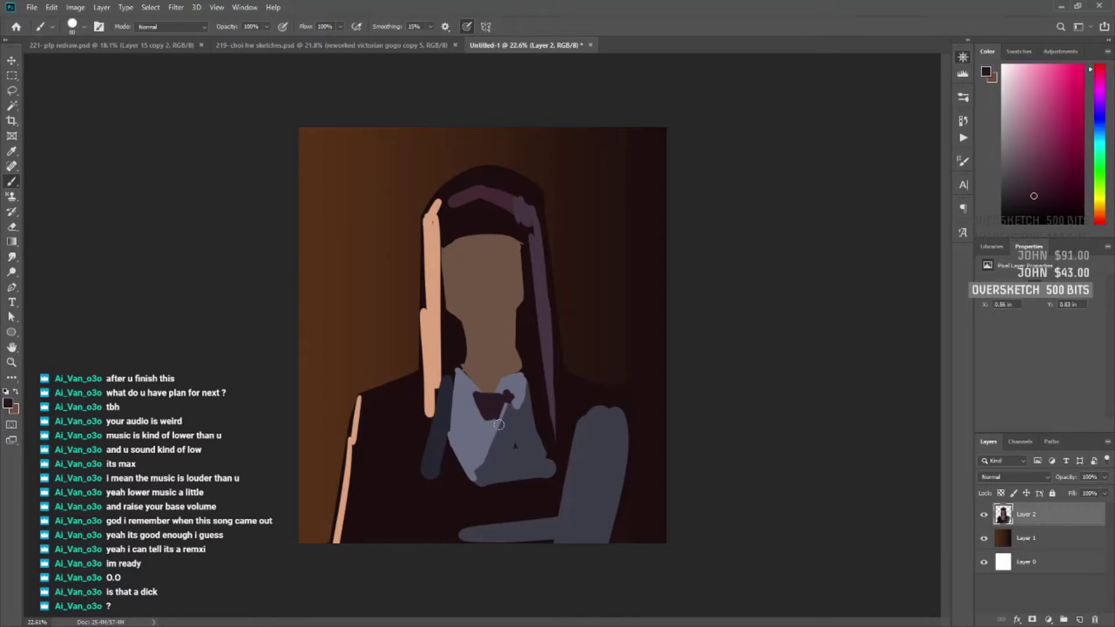
drag(499, 425, 468, 475)
Add peach along the left face edge and a thin red mouth.
alt+click(431, 325)
mouse_move(446, 272)
mouse_down()
mouse_move(456, 317)
mouse_move(483, 303)
mouse_move(485, 386)
mouse_move(470, 260)
mouse_move(520, 239)
mouse_up()
alt+click(458, 282)
drag(467, 295, 490, 300)
Transform the figure layer to shift it up and reshape it.
key(x)
key(j)
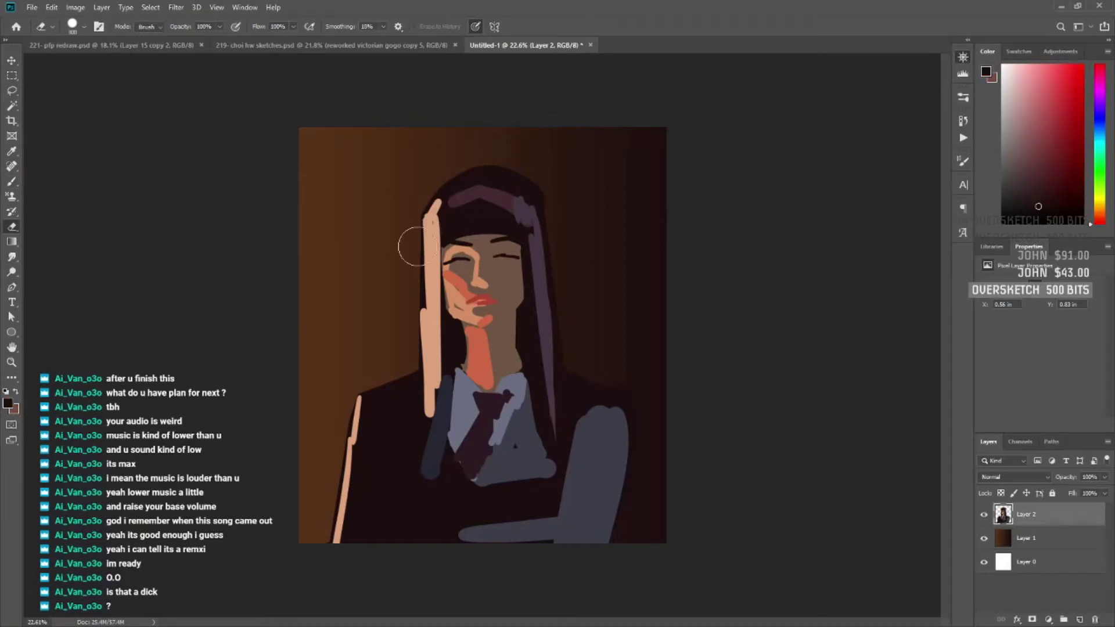
key(ctrl+t)
drag(615, 333, 604, 325)
key(Return)
key(b)
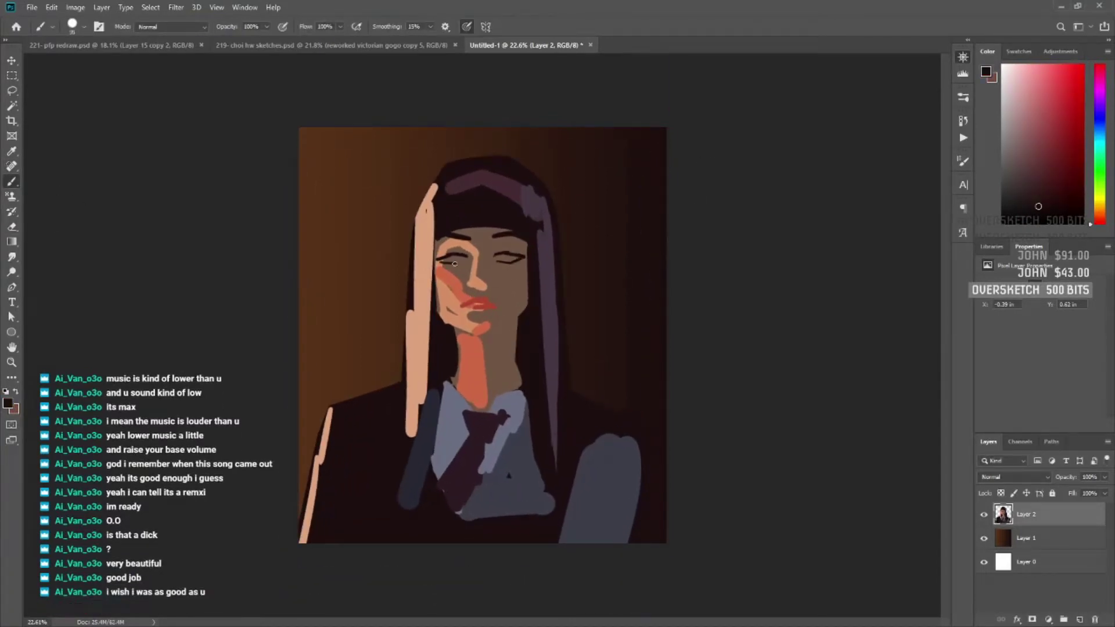
Paint the eyes open and darker, zooming in on them.
drag(497, 253, 523, 254)
key(z)
click(510, 232)
Zoom in on the face and paint red-orange accents on the neck, cheek and nose.
click(510, 228)
key(b)
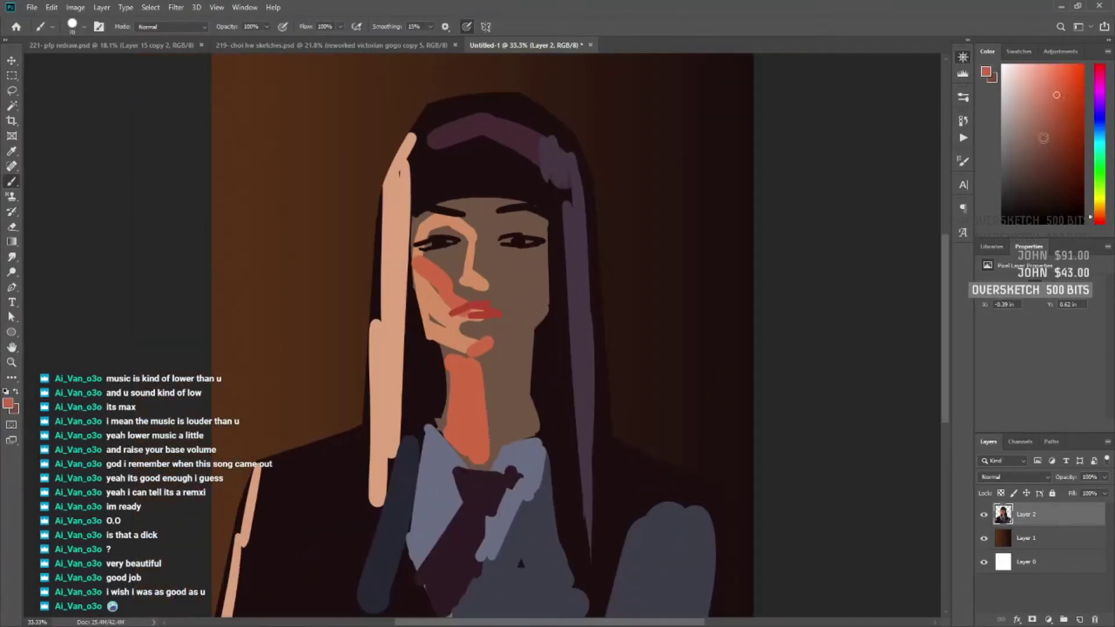
drag(452, 345, 446, 433)
drag(422, 258, 444, 282)
mouse_move(469, 219)
mouse_down()
mouse_move(491, 293)
mouse_move(496, 267)
mouse_up()
click(1062, 112)
alt+click(484, 277)
Paint light cheek strokes and separate strands in the bangs.
drag(496, 165, 500, 197)
drag(508, 165, 508, 194)
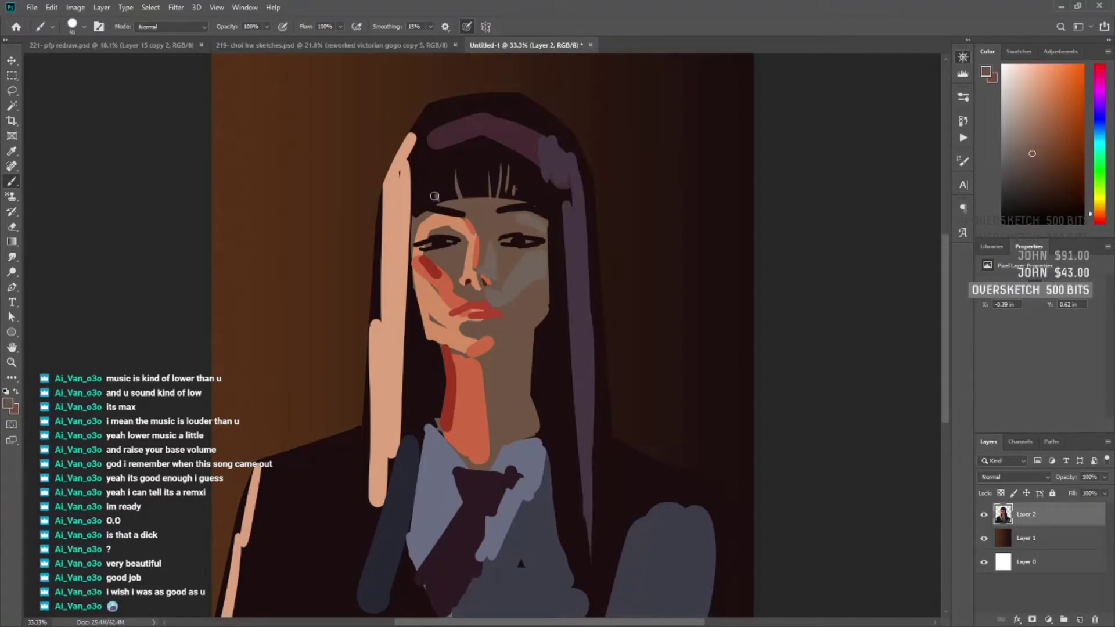
drag(562, 218, 560, 363)
click(1103, 93)
alt+click(575, 176)
Paint a dark shadow under the chin and a grey shadow down the neck.
mouse_move(494, 360)
mouse_down()
mouse_move(528, 348)
mouse_move(532, 430)
mouse_up()
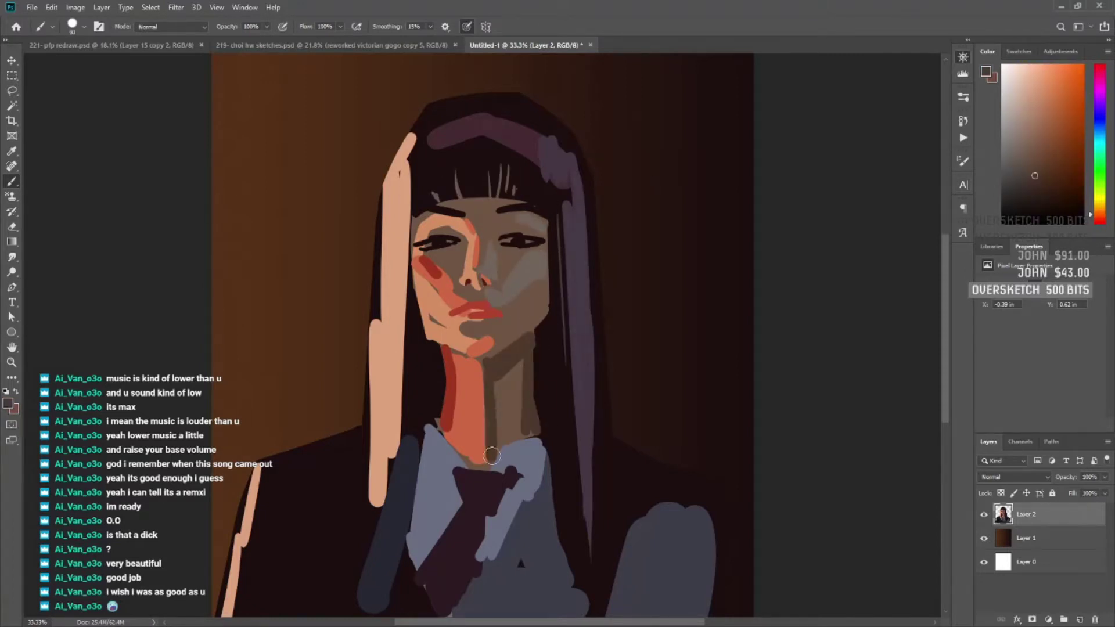
drag(494, 395, 493, 455)
alt+click(483, 238)
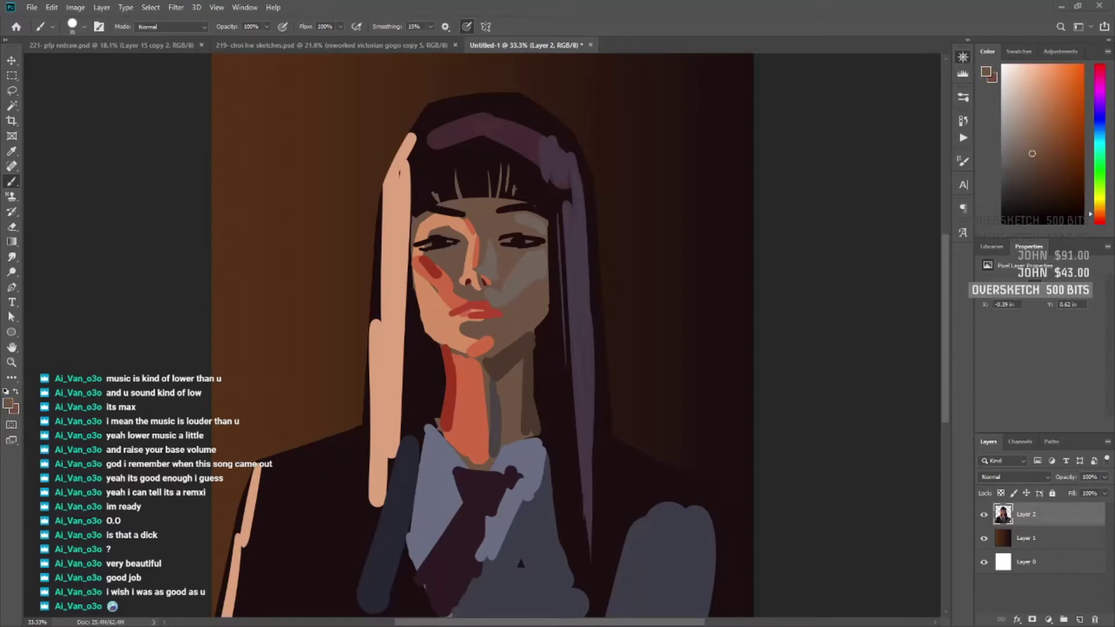
alt+click(294, 576)
scroll(294, 576, down, 2)
Repaint the right shoulder with a light edge and darker fill.
key(e)
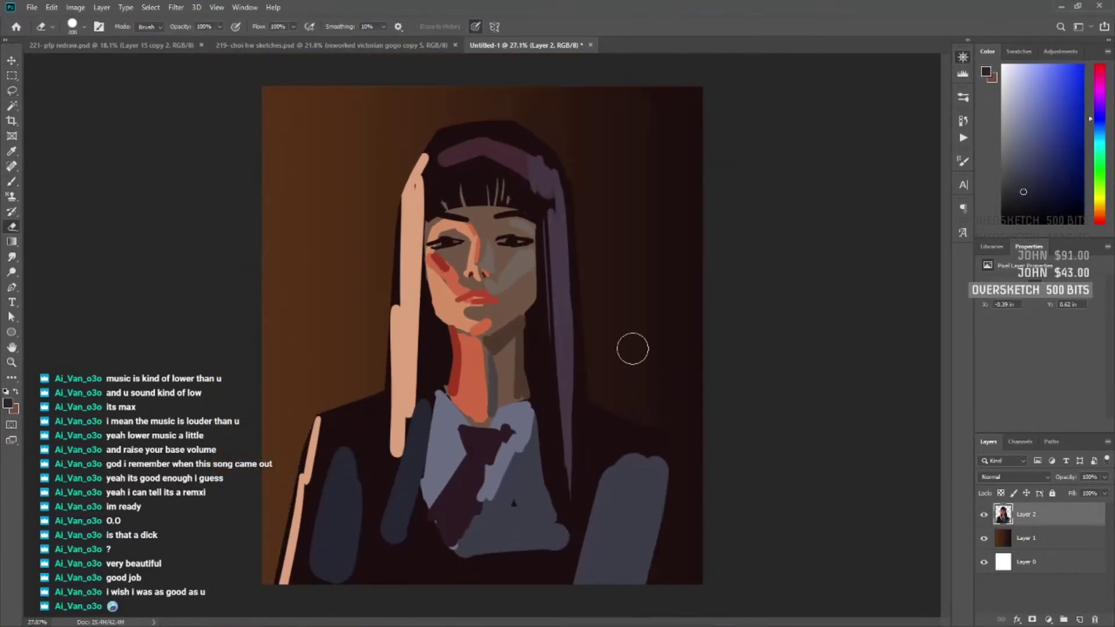
key(b)
drag(593, 409, 668, 464)
drag(604, 441, 616, 581)
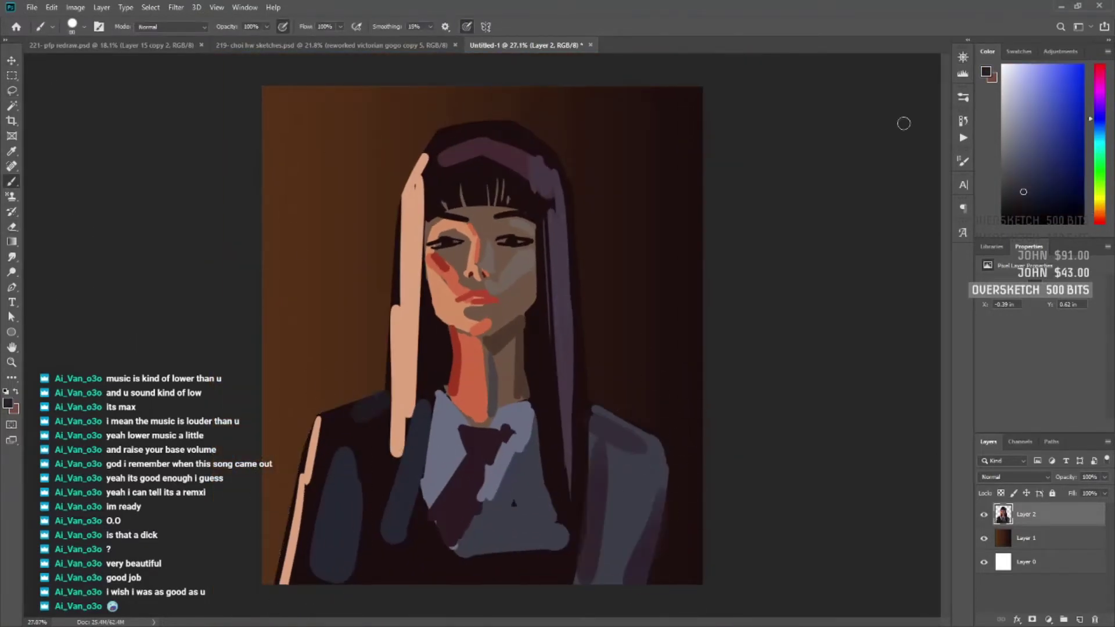
Paint dark strands down the peach hair lock and blend them back with peach.
mouse_move(416, 221)
mouse_down()
mouse_move(414, 399)
mouse_move(395, 455)
mouse_up()
drag(402, 386, 399, 452)
alt+click(388, 442)
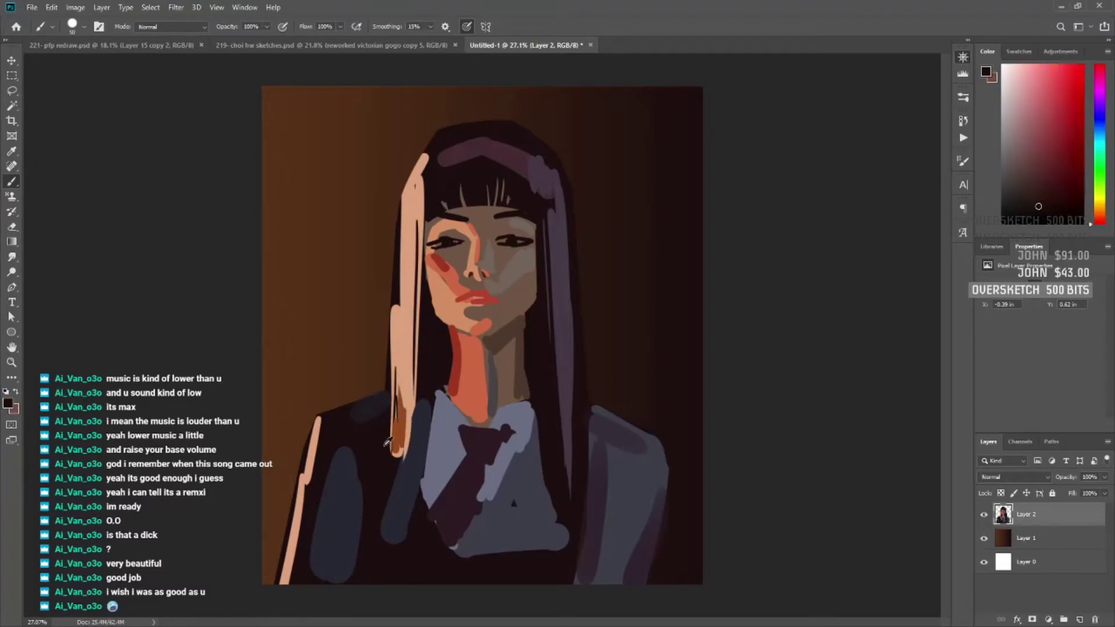
drag(392, 366, 394, 424)
drag(398, 209, 399, 307)
alt+click(400, 290)
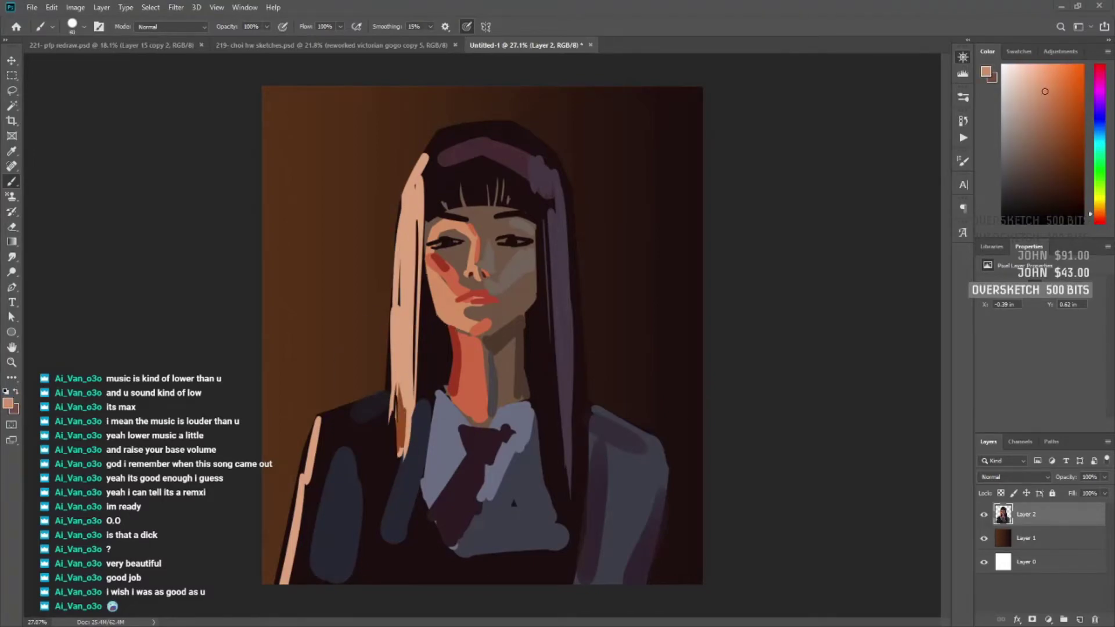
Scale the whole artwork slightly smaller and sample dark brown, peach and near-black colours.
key(ctrl+t)
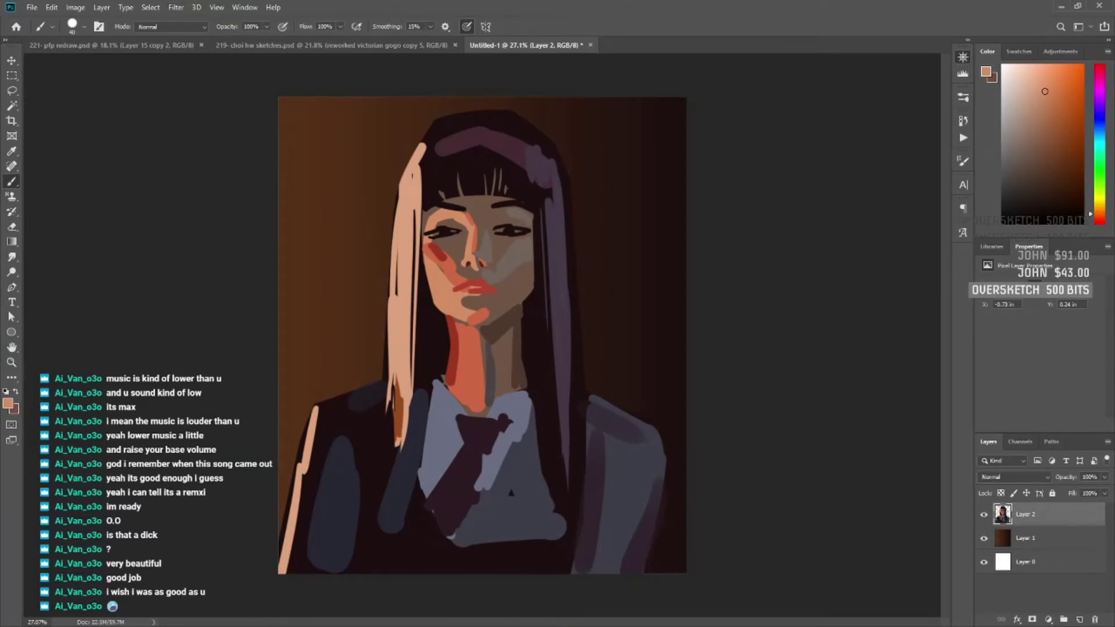
alt+click(539, 298)
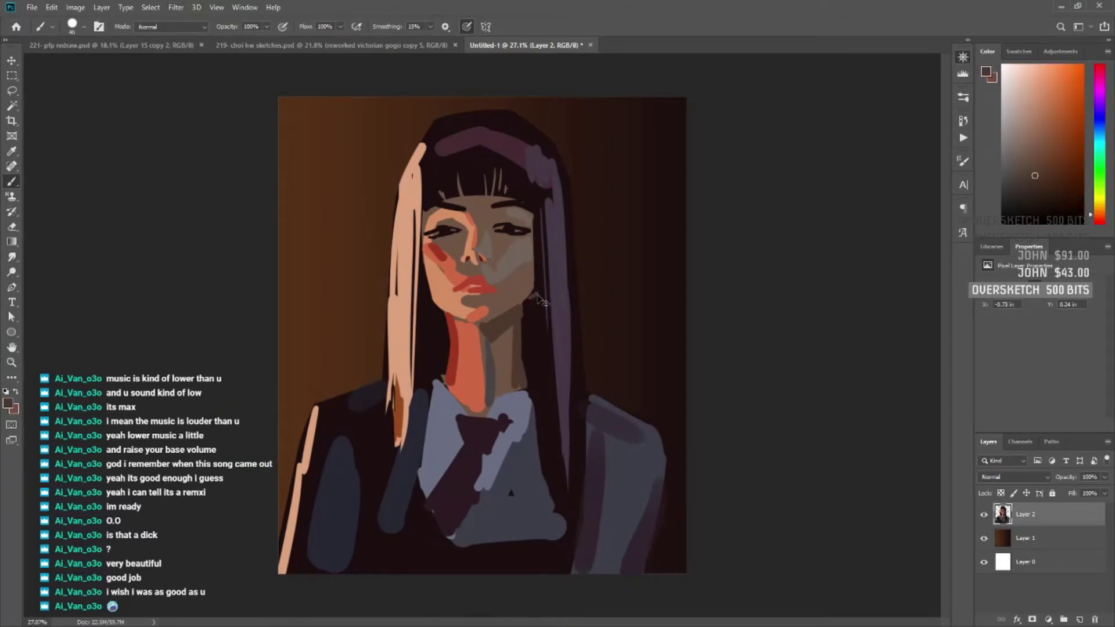
alt+click(449, 318)
alt+click(490, 206)
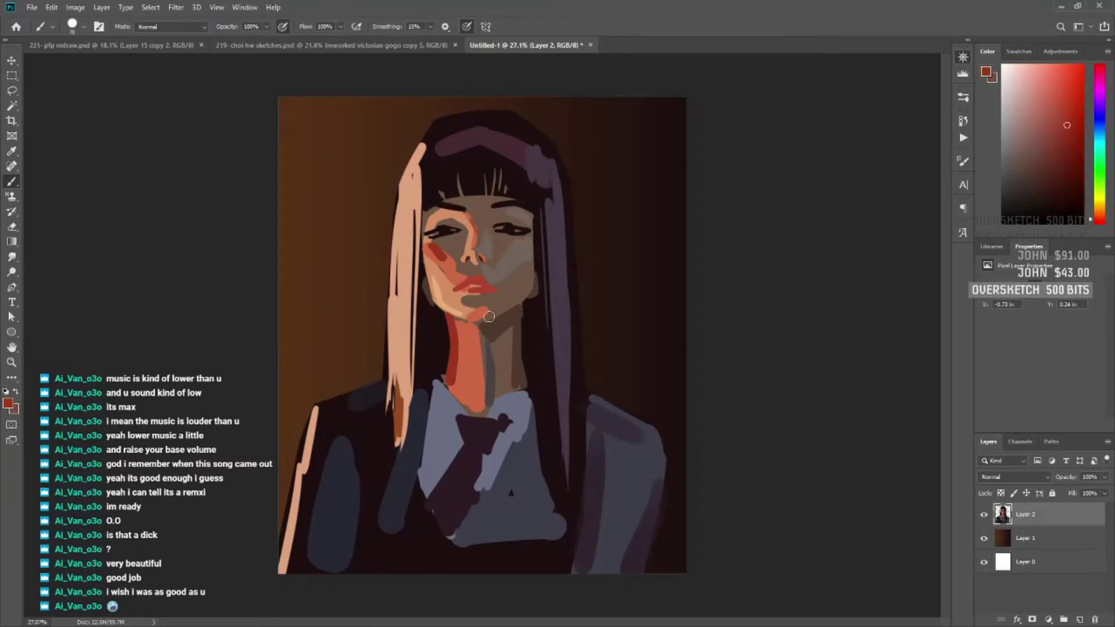
alt+click(489, 286)
key(e)
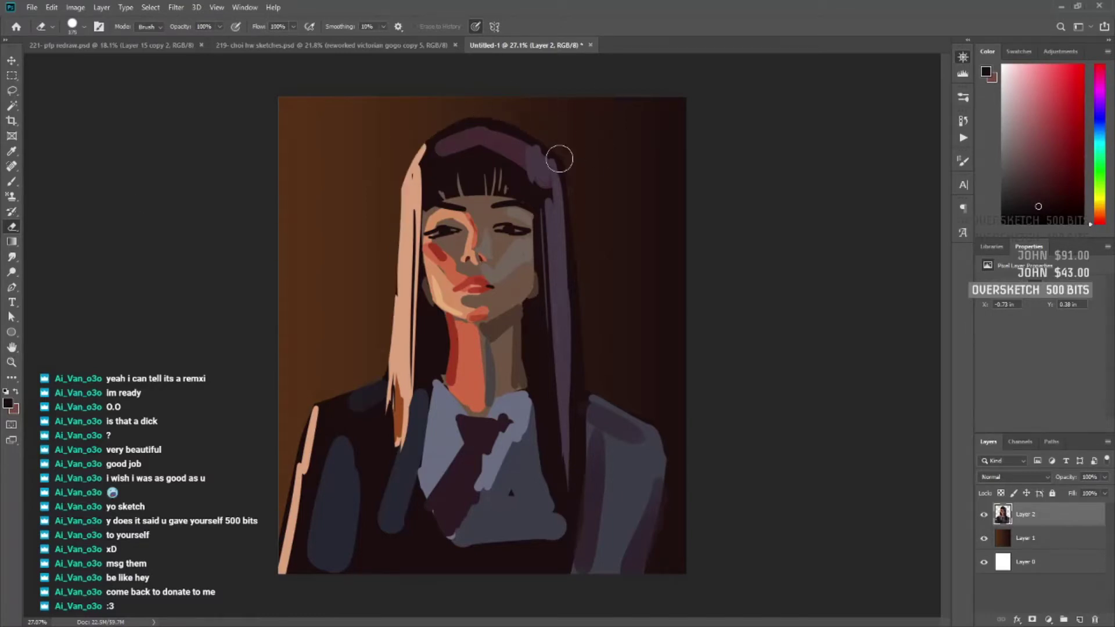
Smudge the top of the hair to soften it.
key(b)
key(r)
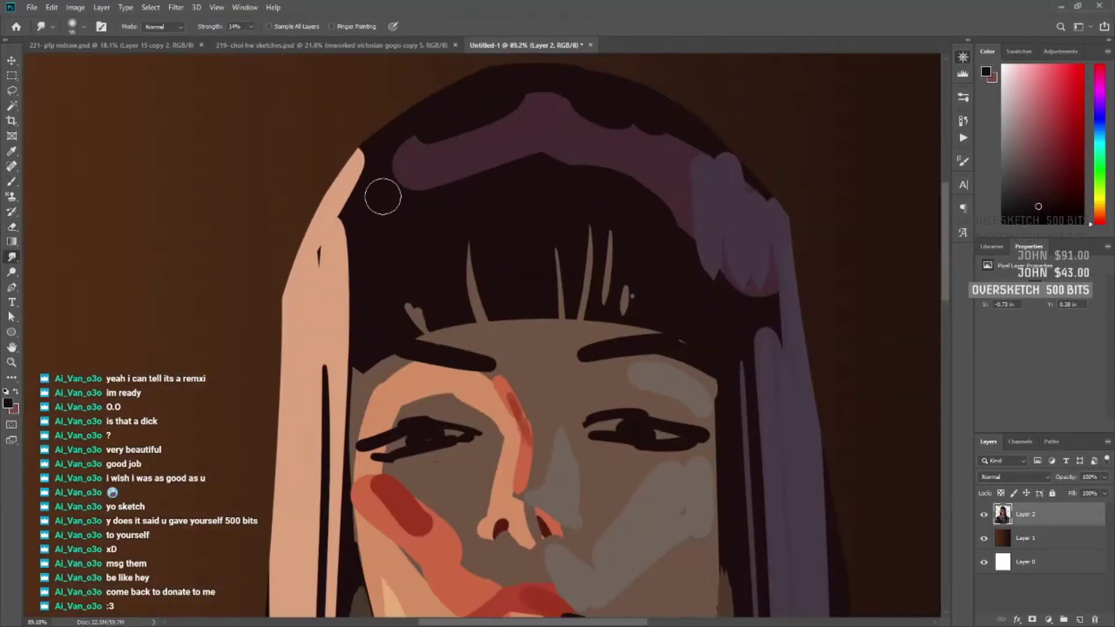
alt+scroll(576, 114, up, 1)
key(b)
Paint a light highlight along the collar edge beside the neck.
alt+click(537, 208)
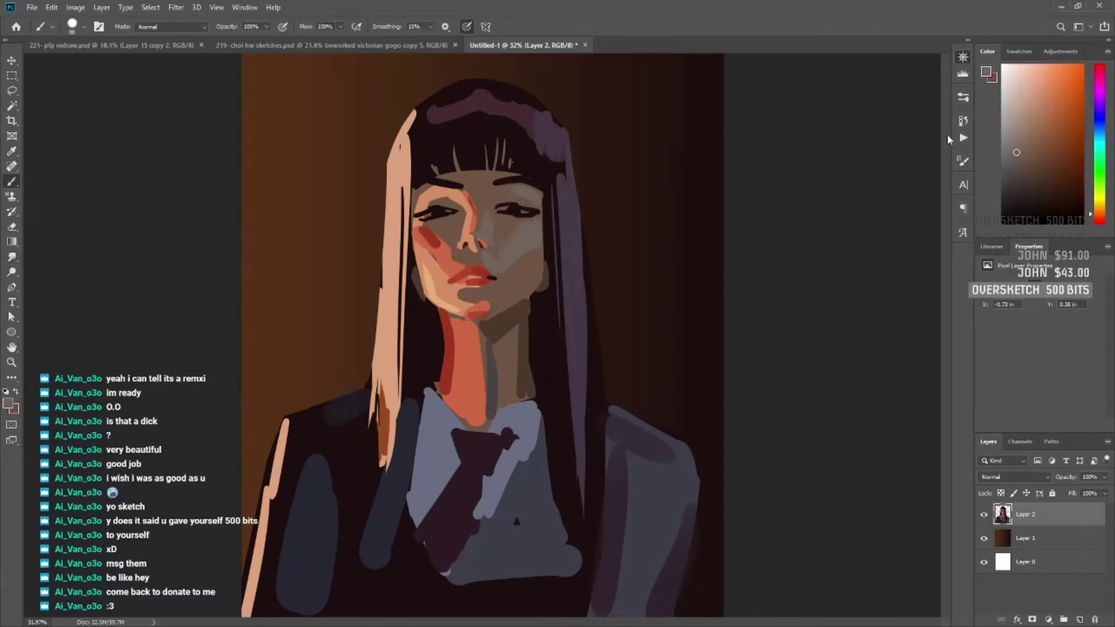
alt+click(530, 275)
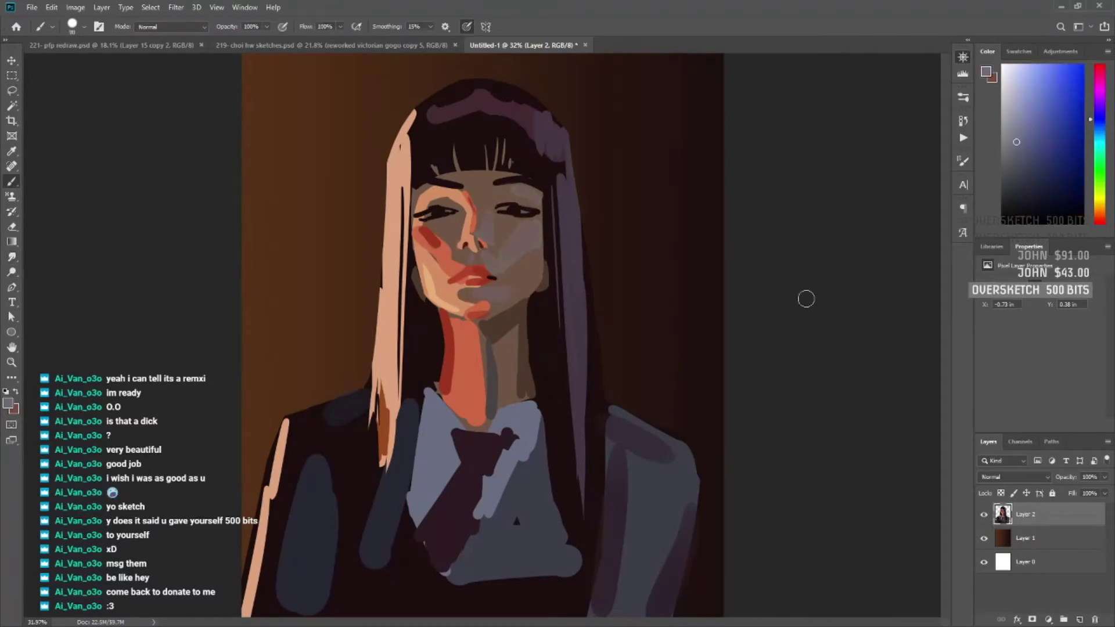
alt+click(439, 285)
mouse_move(493, 419)
mouse_down()
mouse_move(528, 423)
mouse_move(520, 468)
mouse_up()
Darken the vest with a broad dark navy diagonal using a doubled brush size.
alt+click(521, 441)
key(bracketright)
key(bracketright)
key(bracketright)
drag(557, 421, 465, 575)
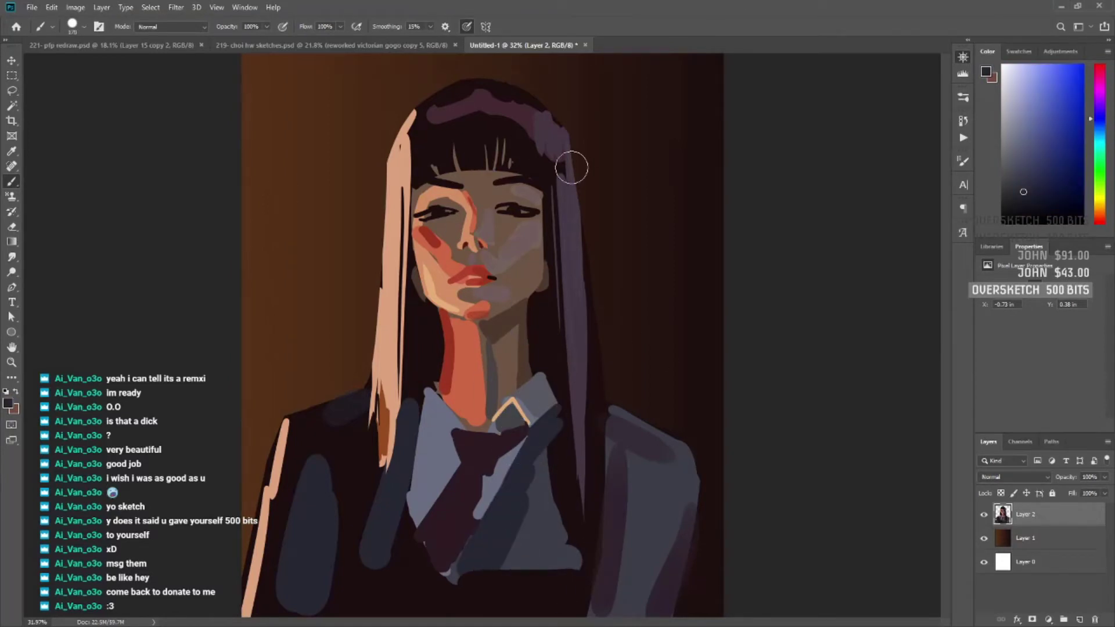
alt+click(519, 216)
key(z)
scroll(465, 321, down, 1)
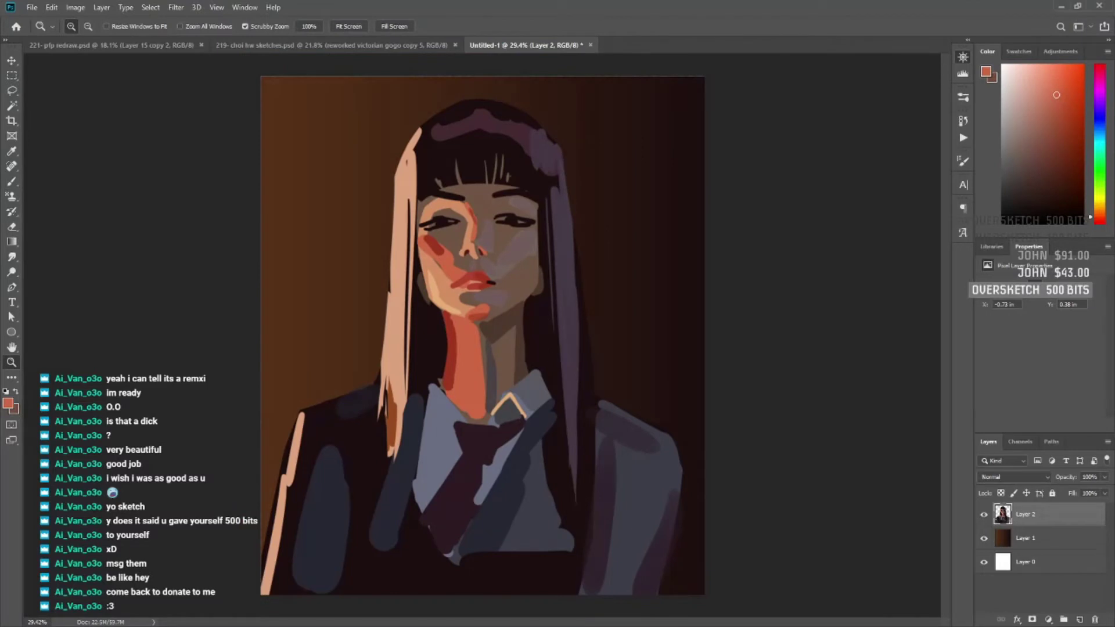
Paint dark magenta strokes beside the left collar.
drag(421, 125, 433, 343)
drag(476, 244, 480, 253)
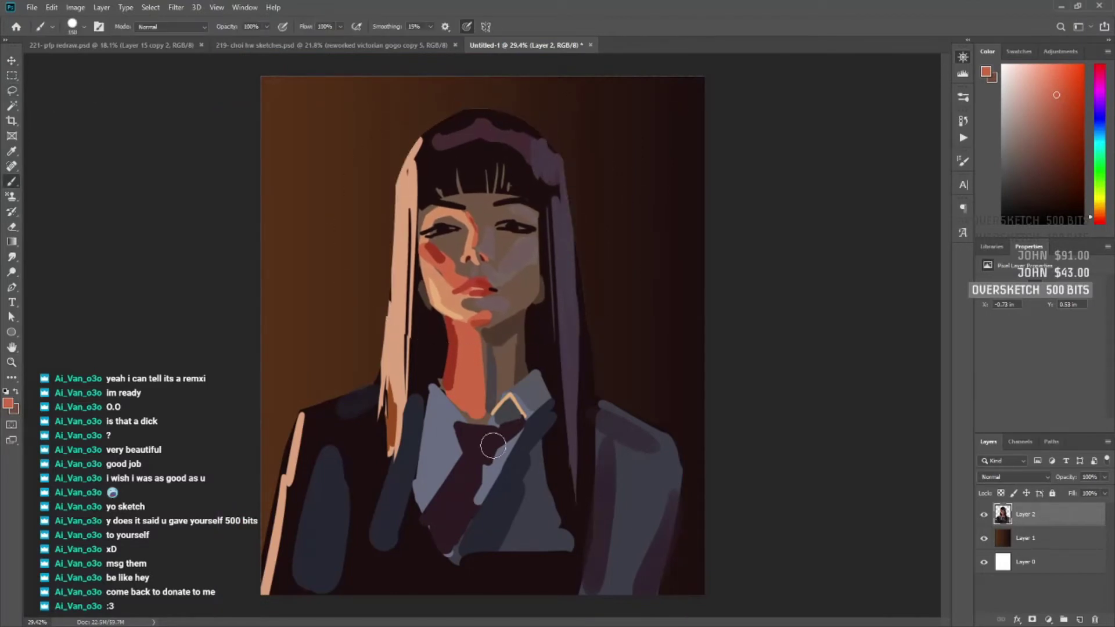
key(ctrl+d)
key(b)
alt+click(576, 286)
alt+click(508, 407)
alt+click(476, 441)
mouse_move(432, 401)
mouse_down()
mouse_move(459, 417)
mouse_move(476, 505)
mouse_move(441, 548)
mouse_up()
Erase and reshape the jacket's left edge with a large eraser.
click(1040, 206)
alt+click(459, 372)
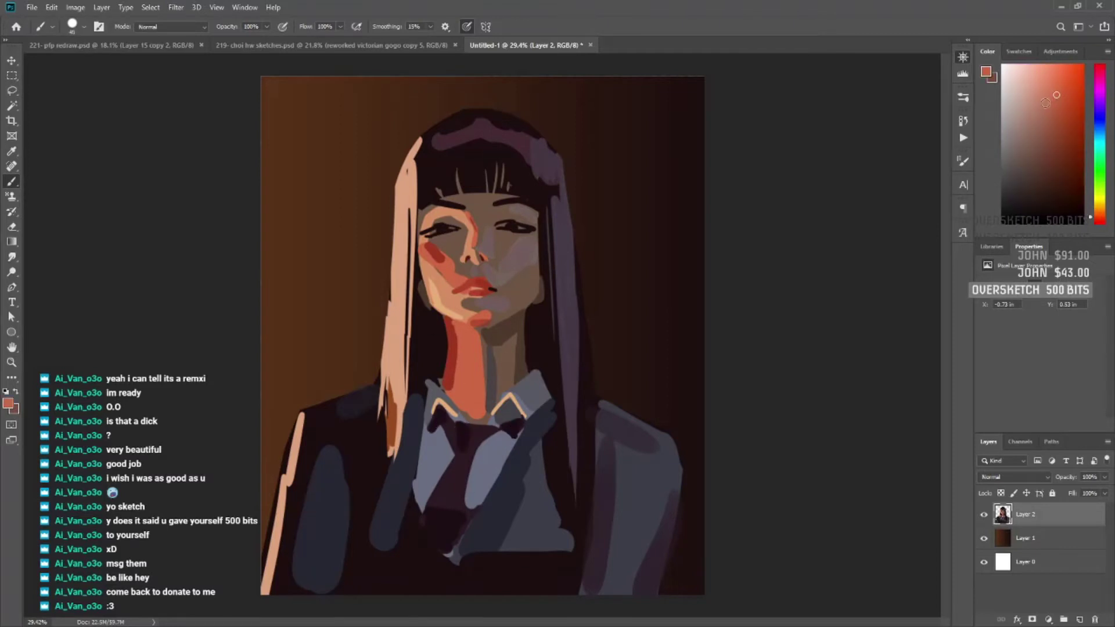
alt+click(526, 401)
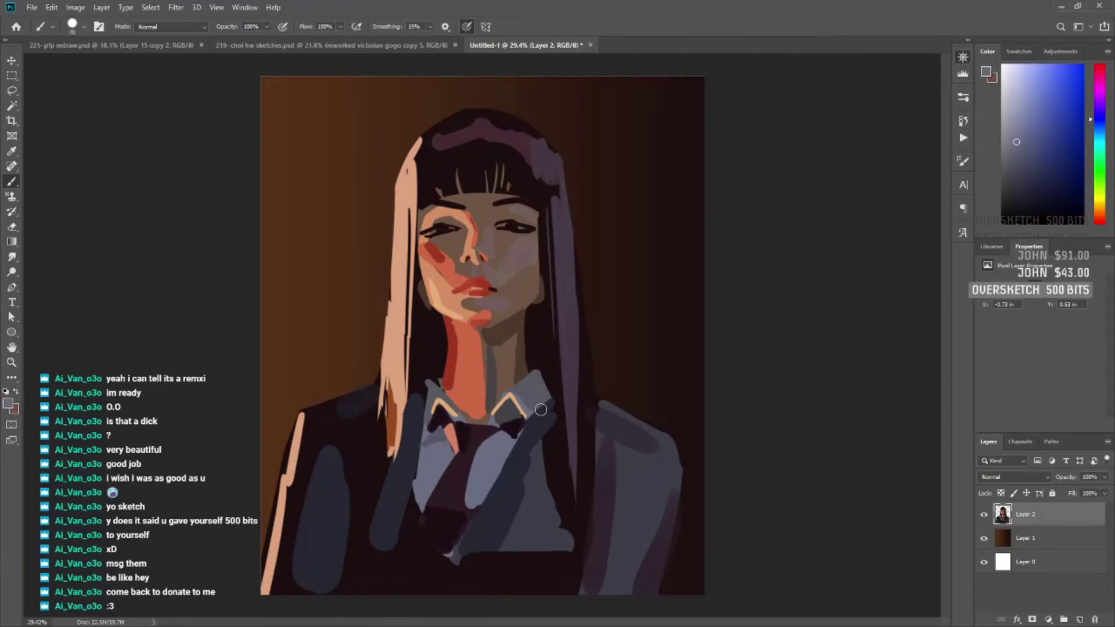
alt+click(527, 398)
key(e)
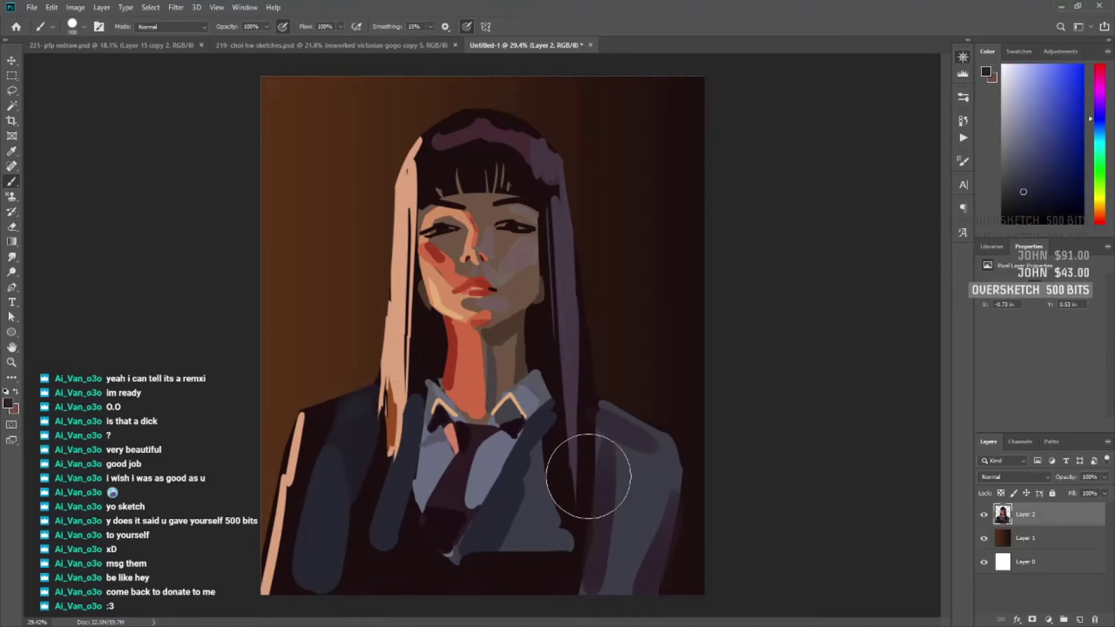
scroll(680, 468, down, 1)
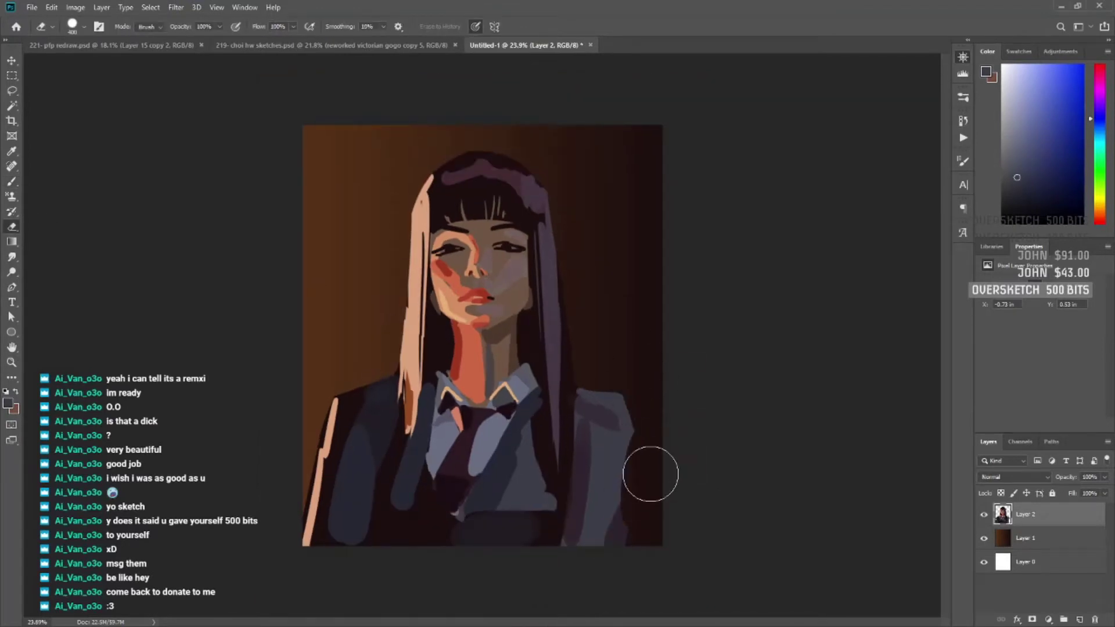
drag(334, 401, 307, 543)
Paint the lower jacket area darker with dark blue.
key(b)
drag(555, 487, 592, 545)
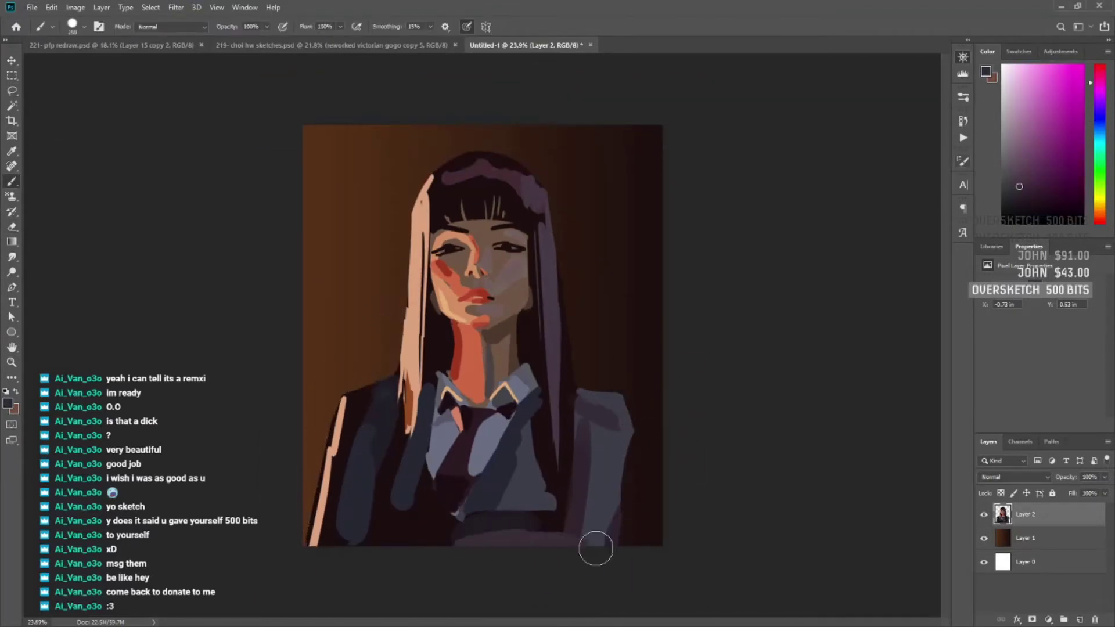
alt+click(562, 515)
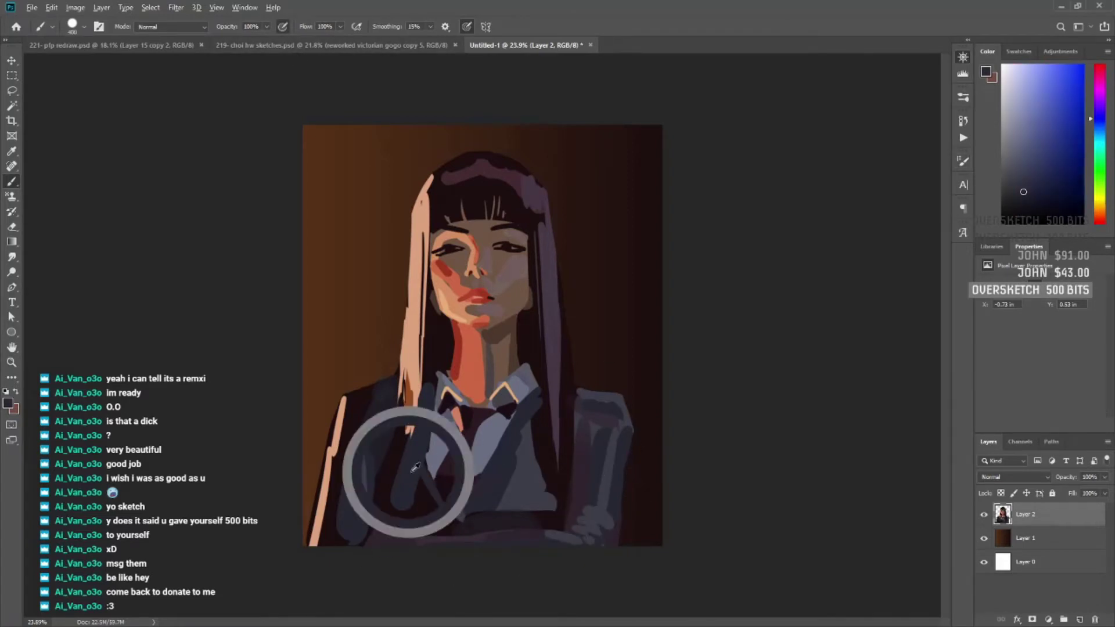
key(e)
key(b)
Refine face and hair shading with sampled skin, mauve, dark brown and salmon tones.
alt+click(462, 267)
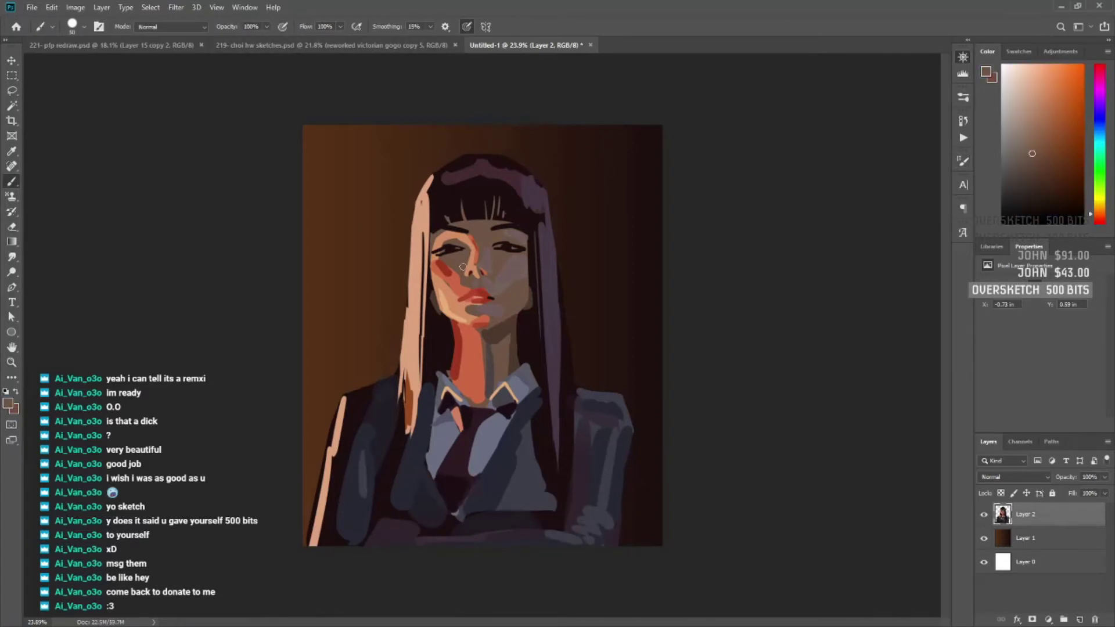
alt+click(446, 257)
alt+click(511, 256)
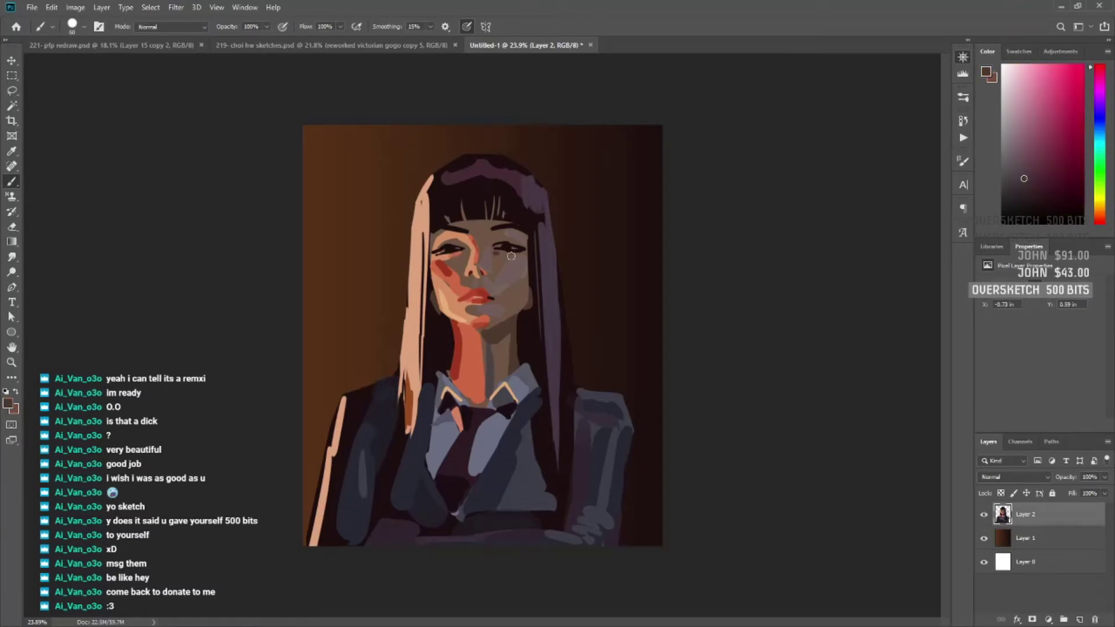
alt+click(505, 204)
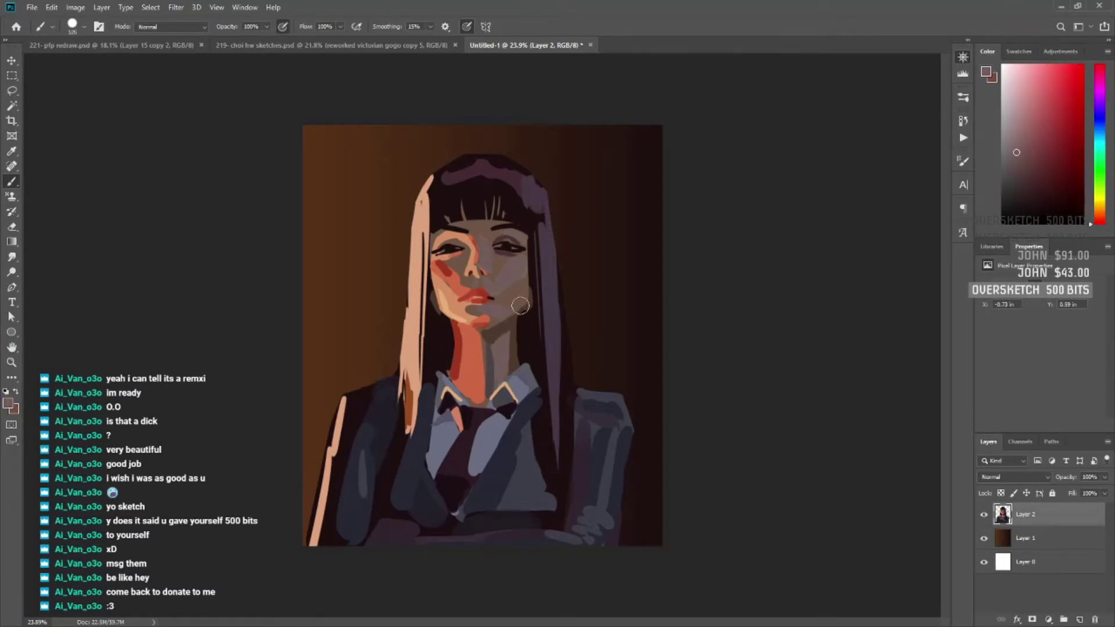
alt+click(526, 229)
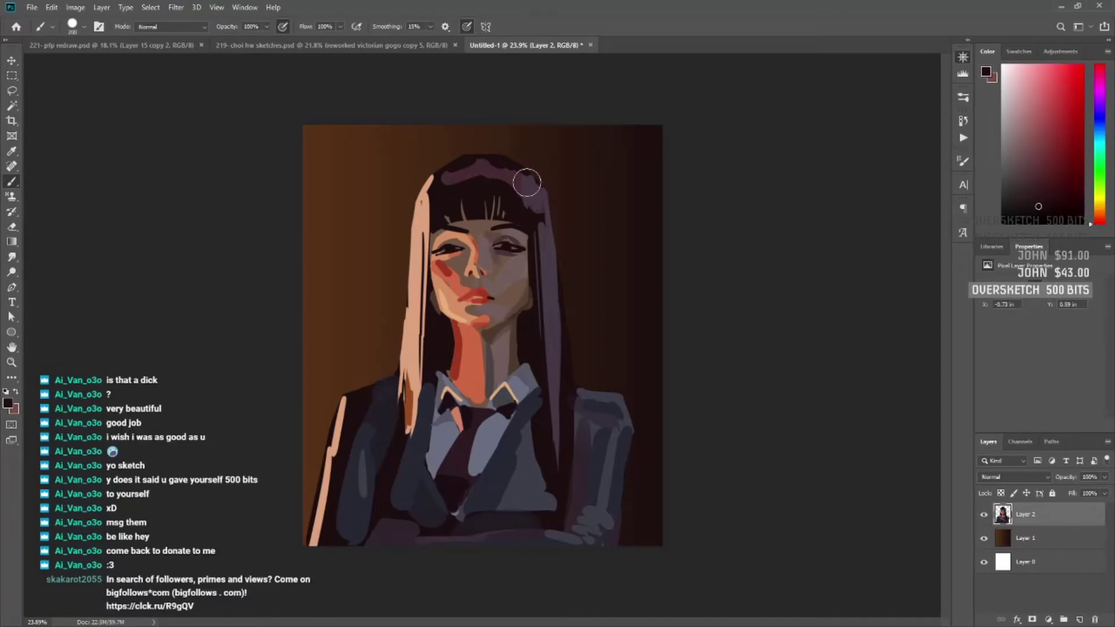
alt+click(460, 248)
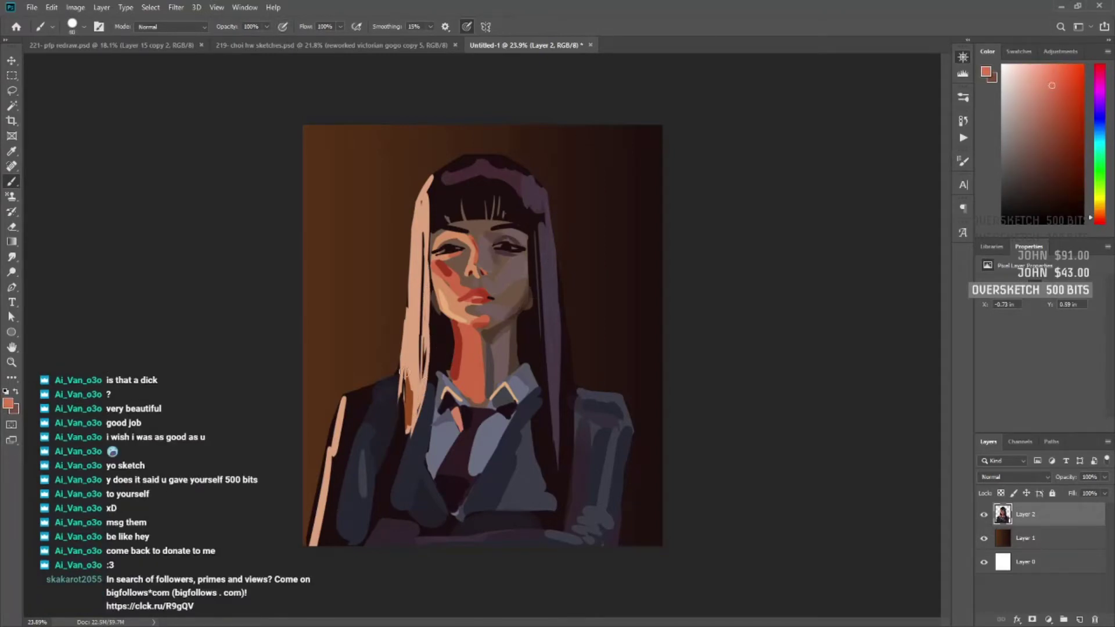
alt+click(416, 421)
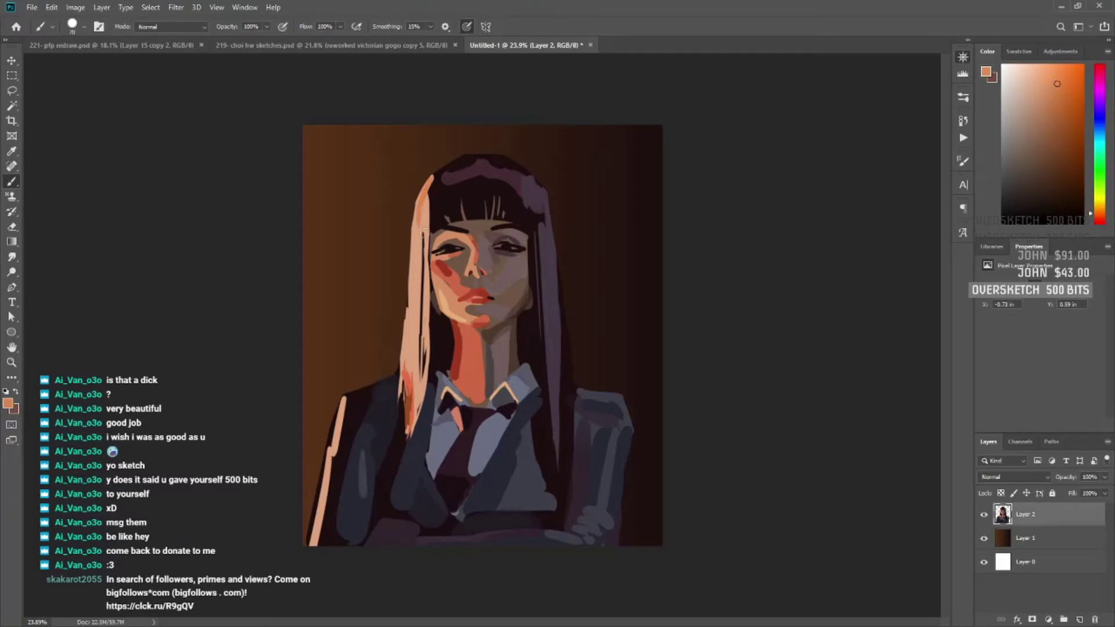
alt+click(535, 224)
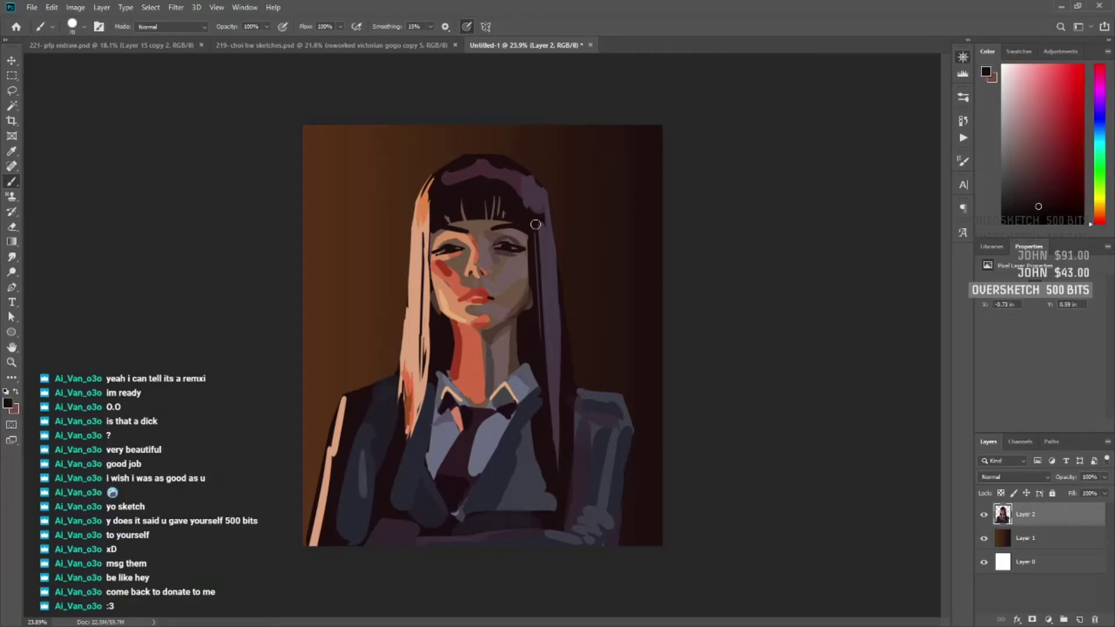
Darken and define the eyes and shade the cheek, chin and lips with sampled tones.
alt+click(457, 225)
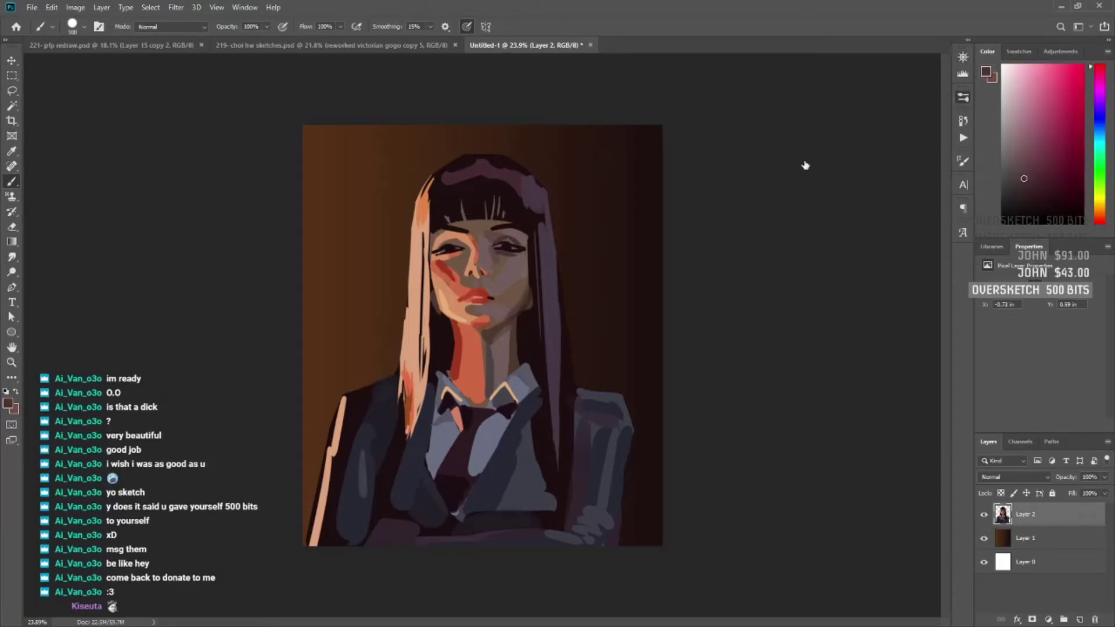
alt+click(453, 250)
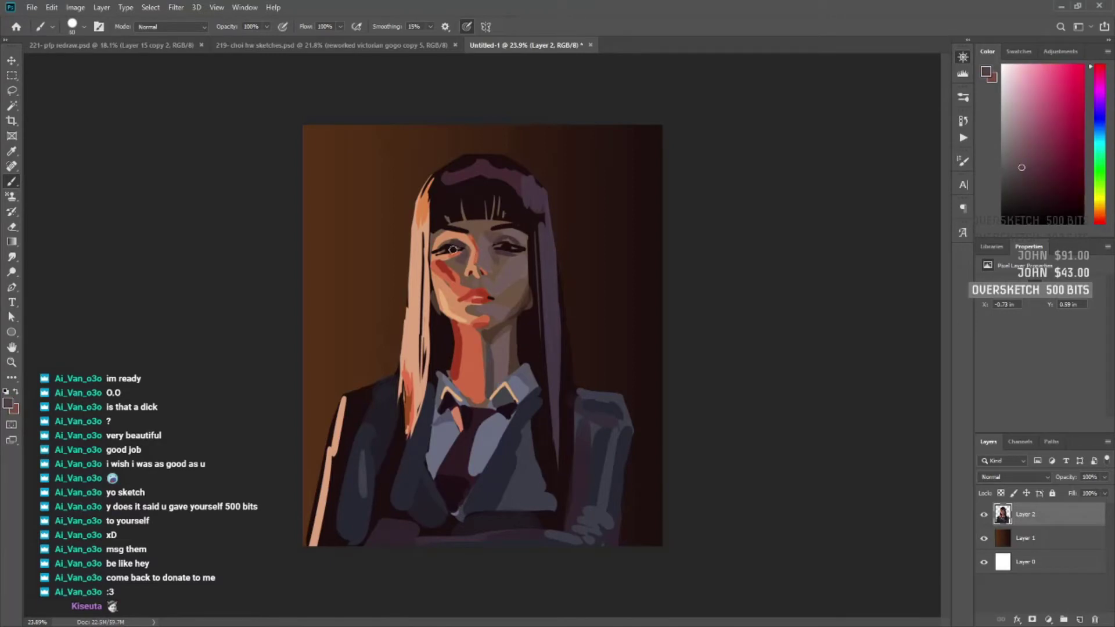
alt+click(451, 257)
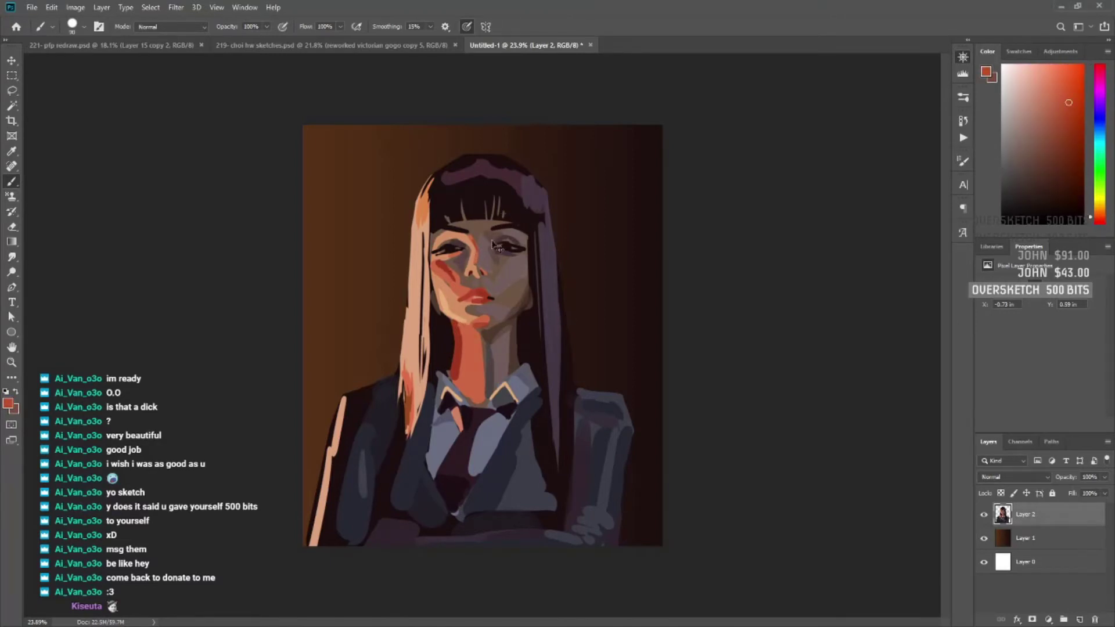
alt+click(438, 261)
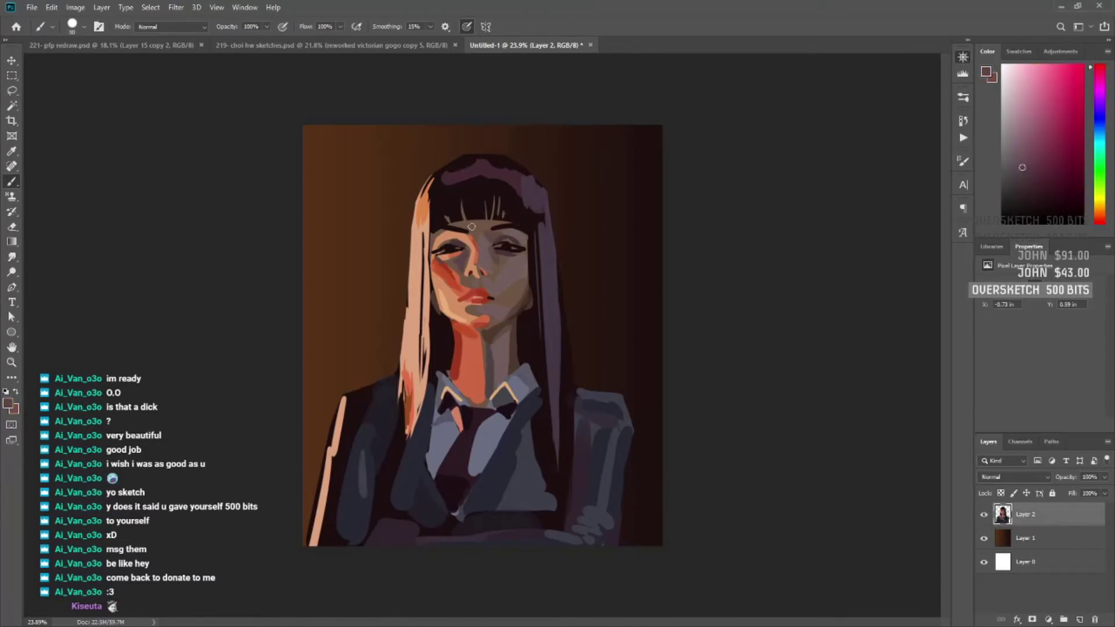
alt+click(480, 263)
alt+click(483, 293)
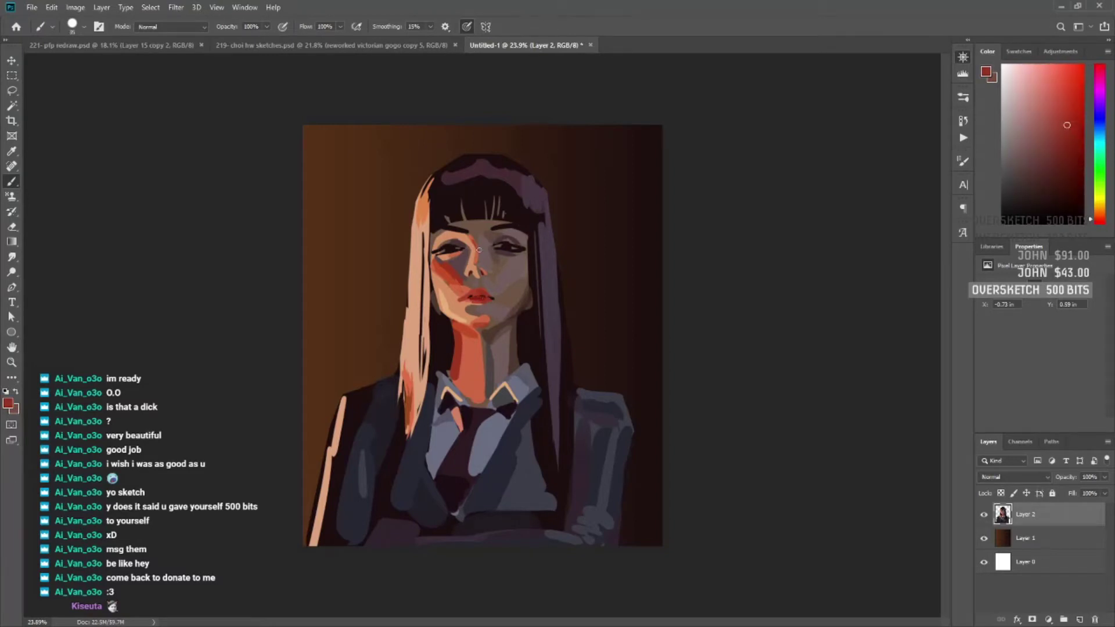
alt+click(438, 287)
alt+click(470, 309)
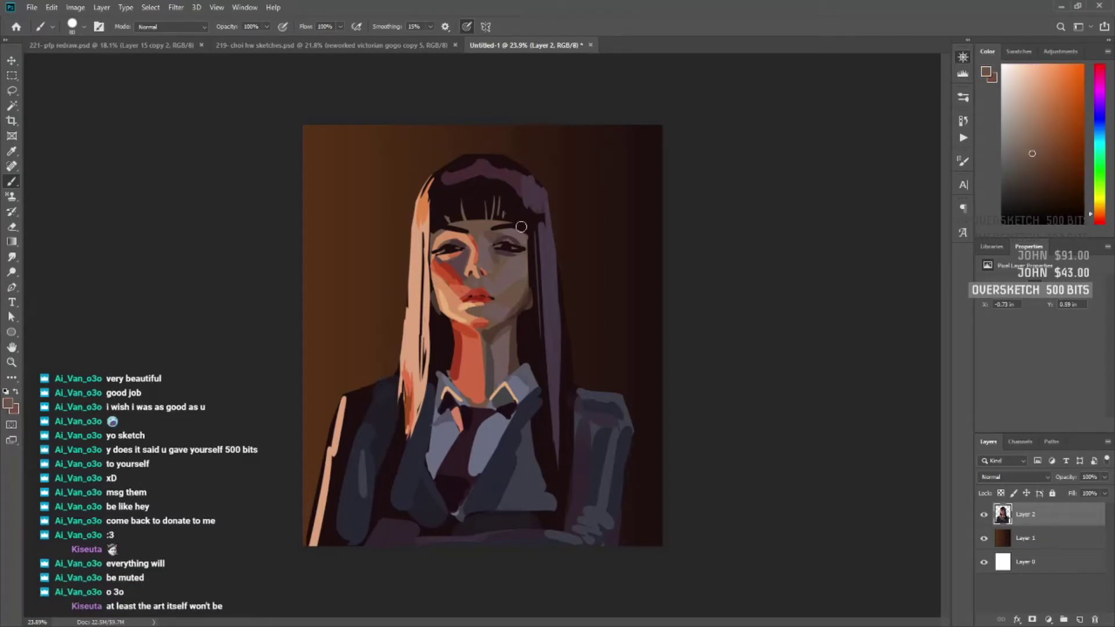
alt+click(487, 305)
Zoom in and paint a rose blush on the right cheek with sampled dark red.
alt+click(482, 296)
drag(484, 247, 545, 242)
alt+click(443, 273)
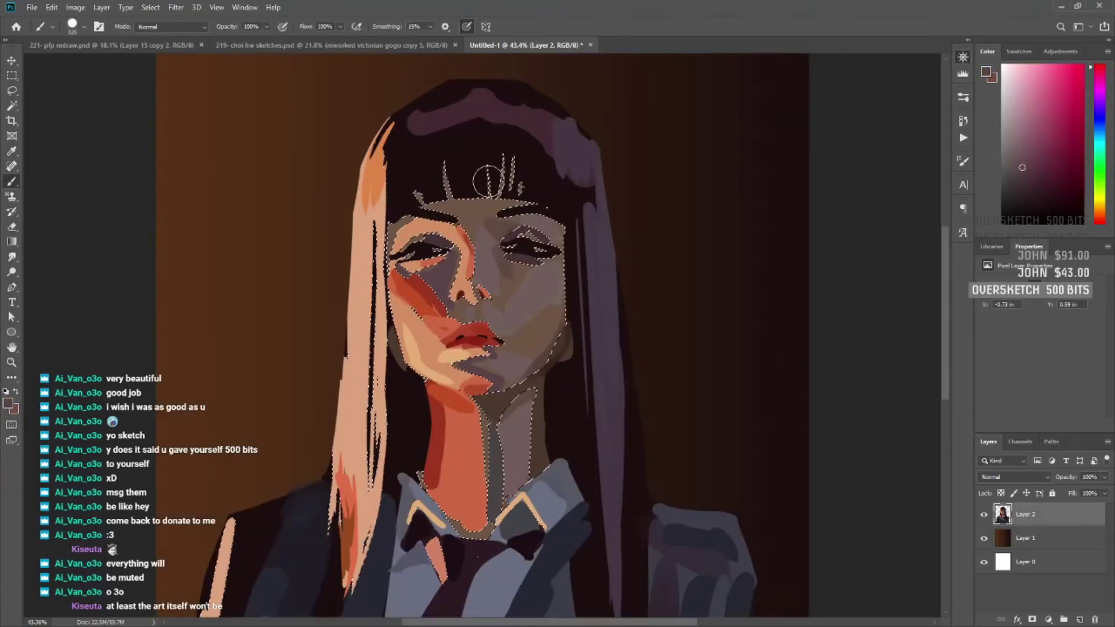
alt+click(439, 308)
drag(531, 319, 552, 340)
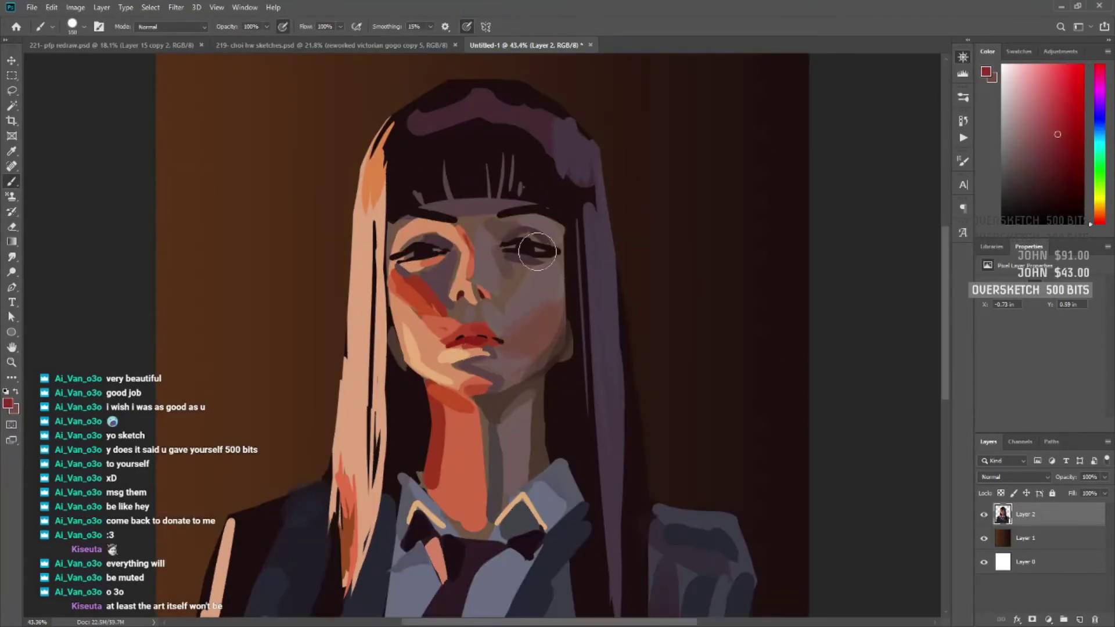
Paint warm red shading down the neck into the collar.
alt+click(517, 304)
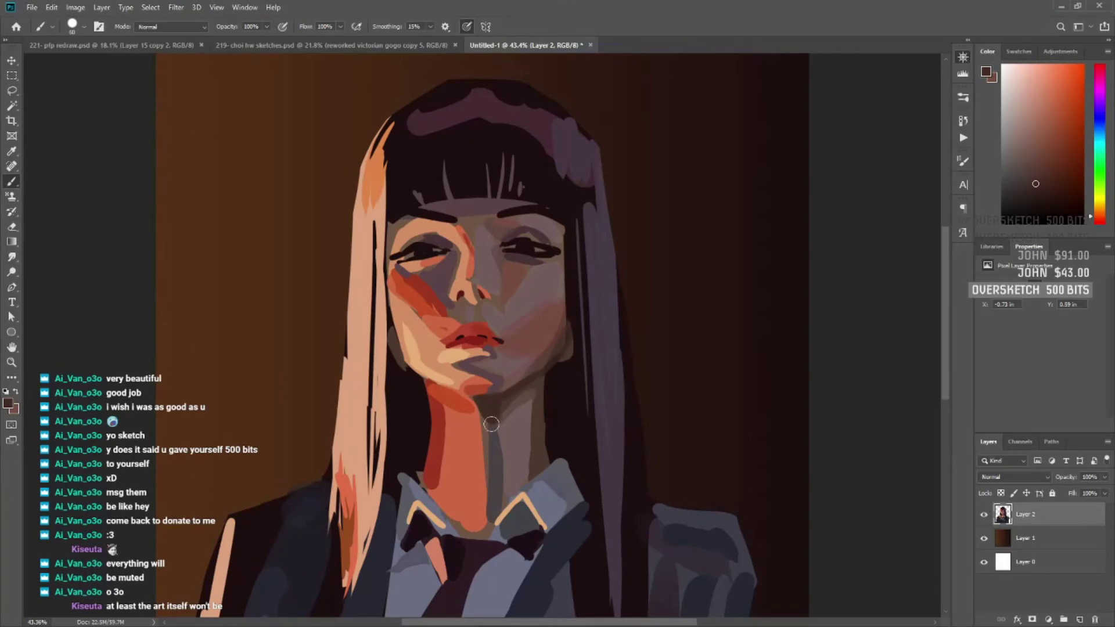
alt+click(461, 408)
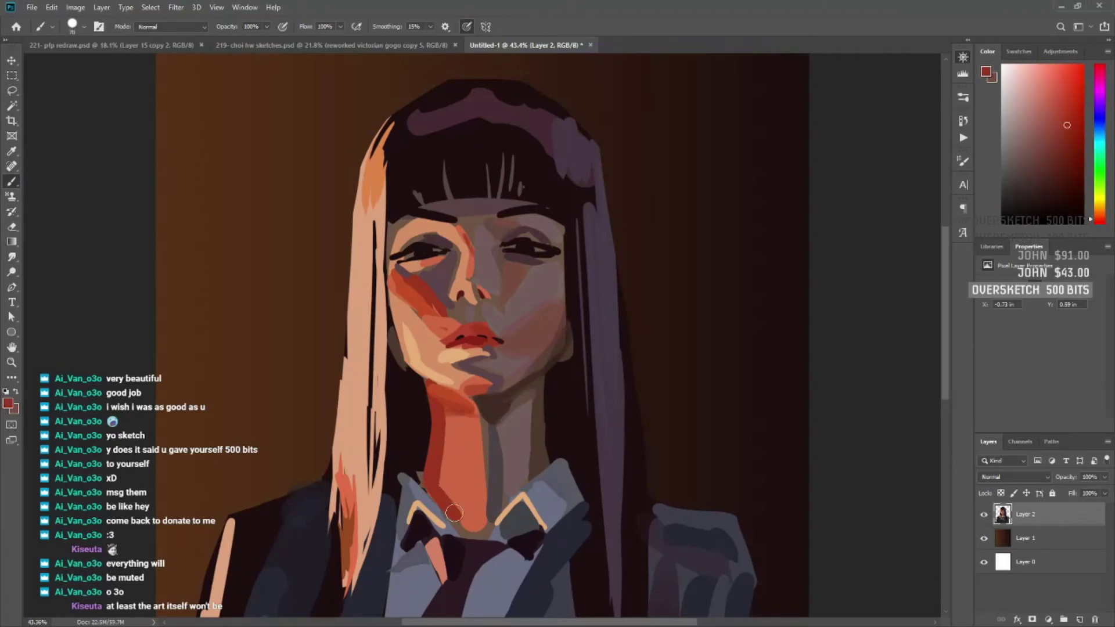
alt+click(531, 394)
scroll(407, 401, down, 2)
Sample the collar colours and repaint the left collar point with a pale outline matching the right.
key(l)
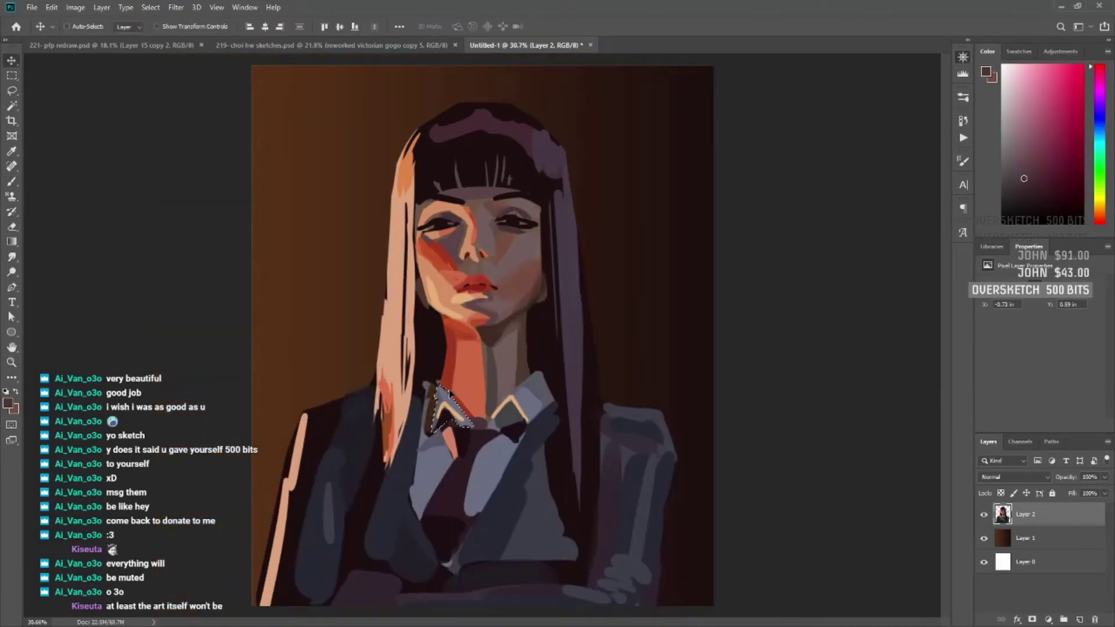
key(b)
alt+click(531, 394)
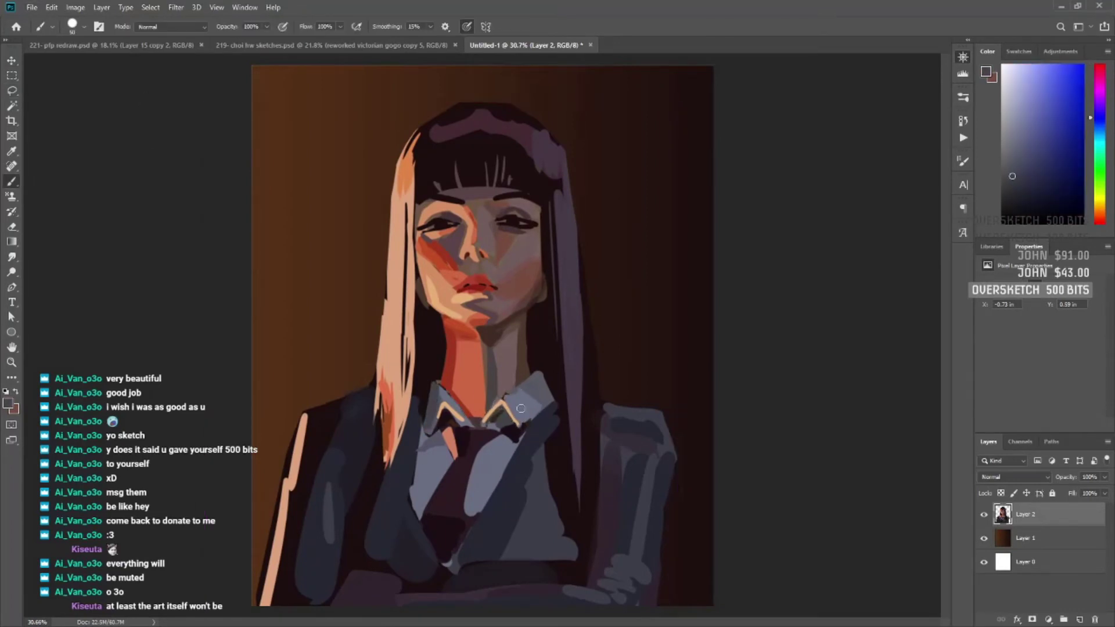
alt+click(477, 446)
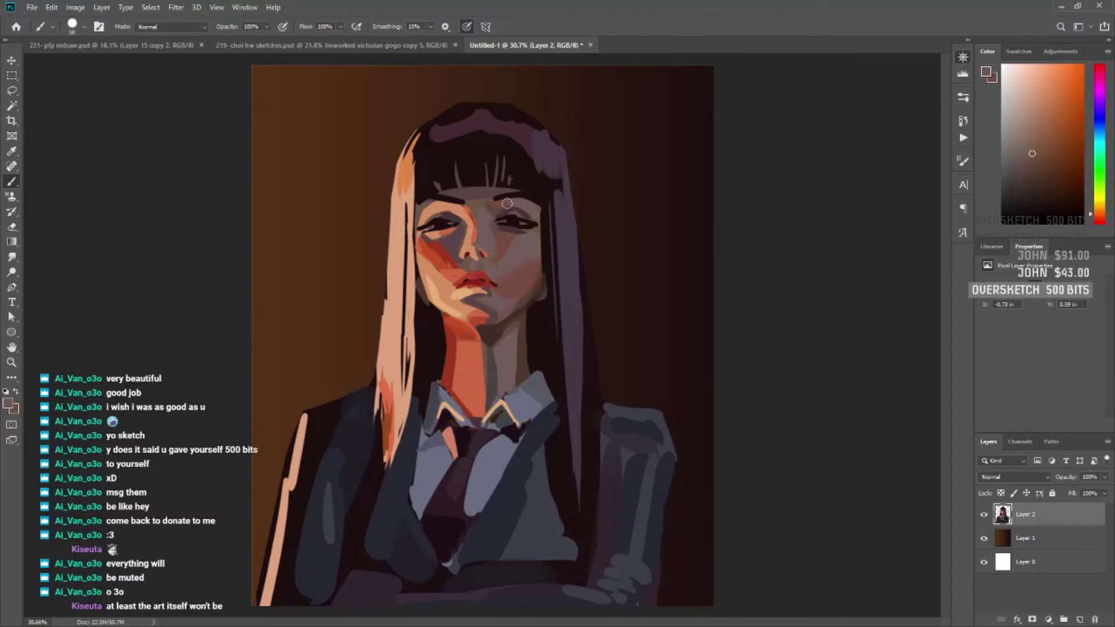
alt+click(483, 262)
scroll(553, 204, down, 2)
Darken the left side of the jacket with a dark maroon stroke.
scroll(543, 311, up, 2)
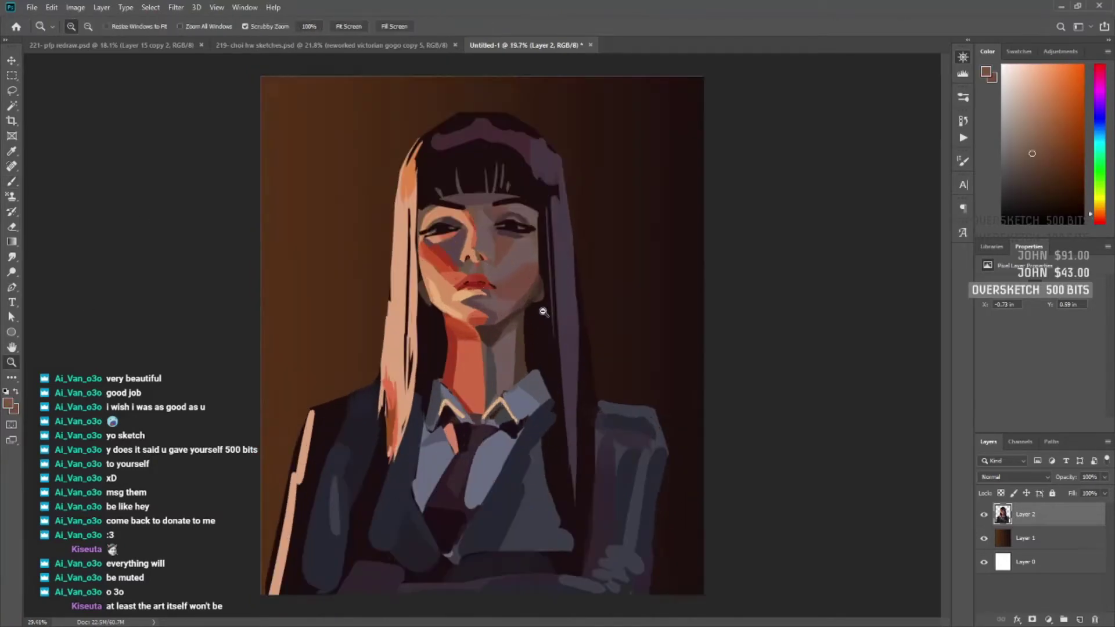
scroll(542, 311, down, 3)
alt+click(453, 531)
alt+click(490, 511)
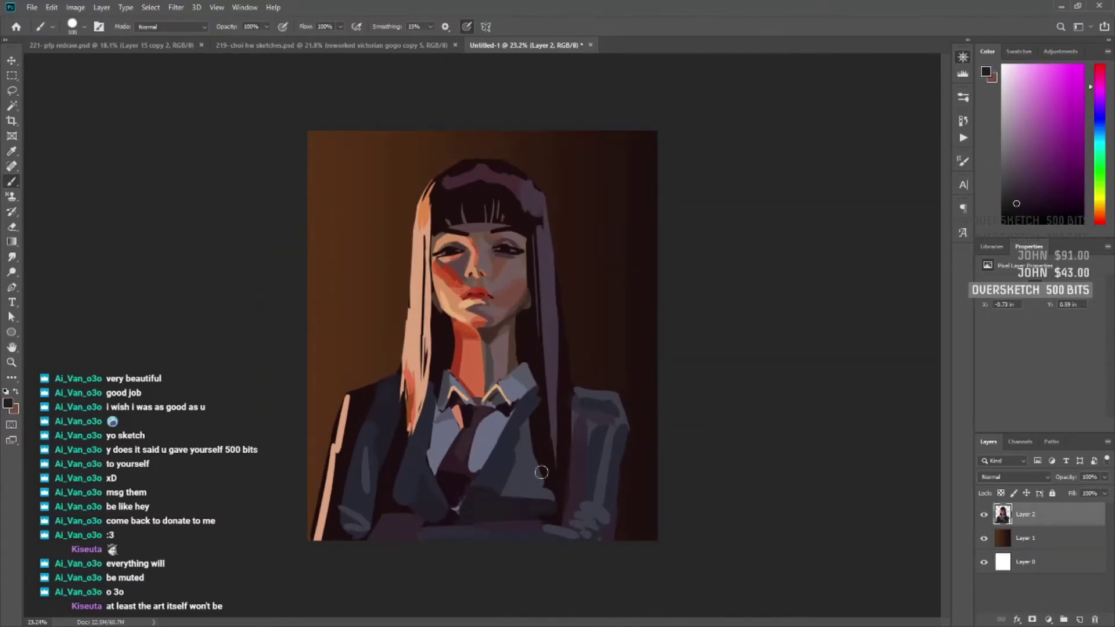
drag(401, 447, 401, 511)
Paint a dark tone over the peach stroke on the left shoulder, slimming it to a thin edge.
alt+click(405, 427)
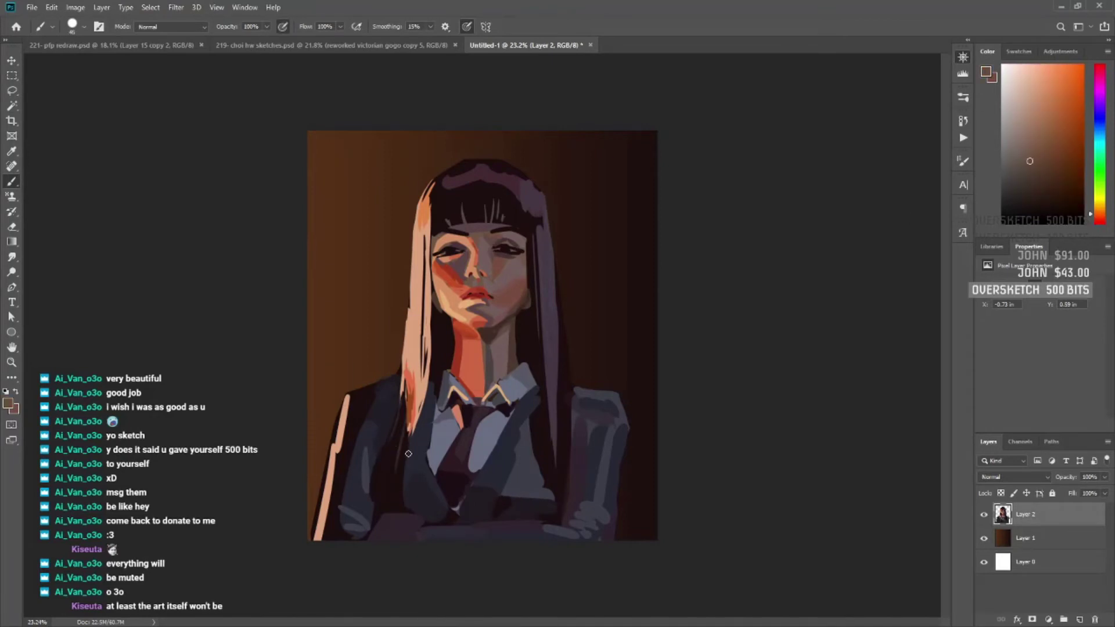
alt+click(406, 474)
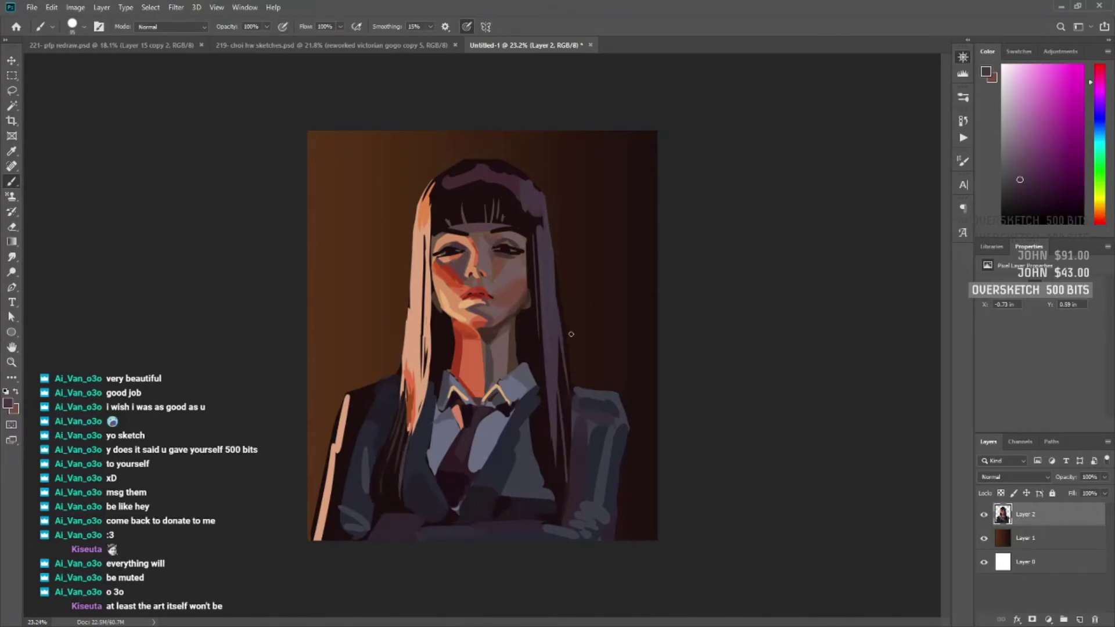
alt+click(493, 185)
alt+click(532, 203)
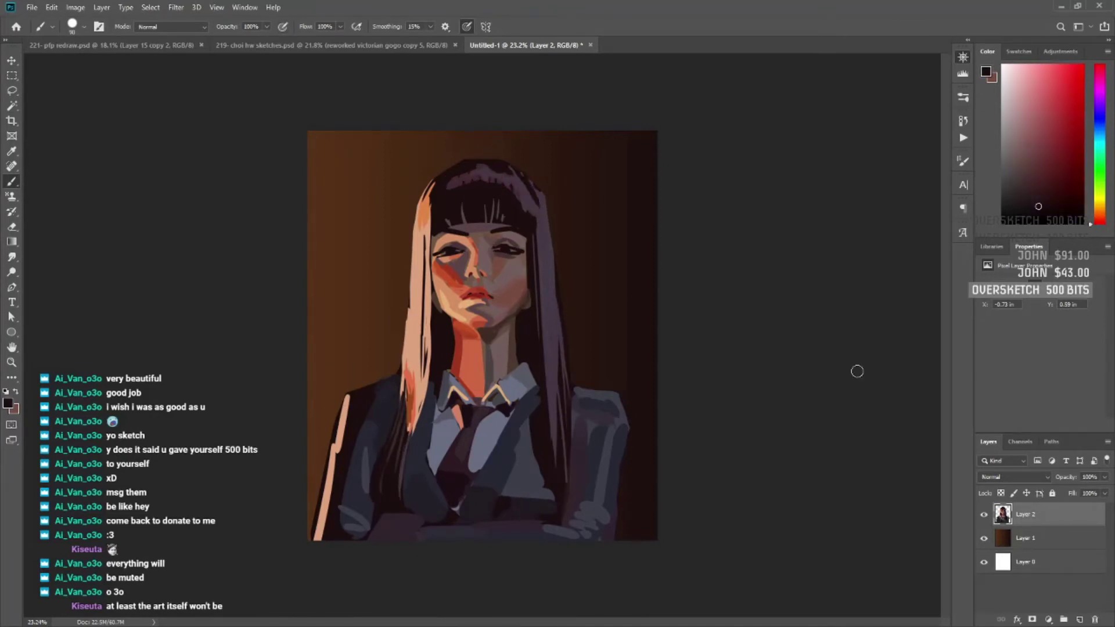
alt+click(583, 388)
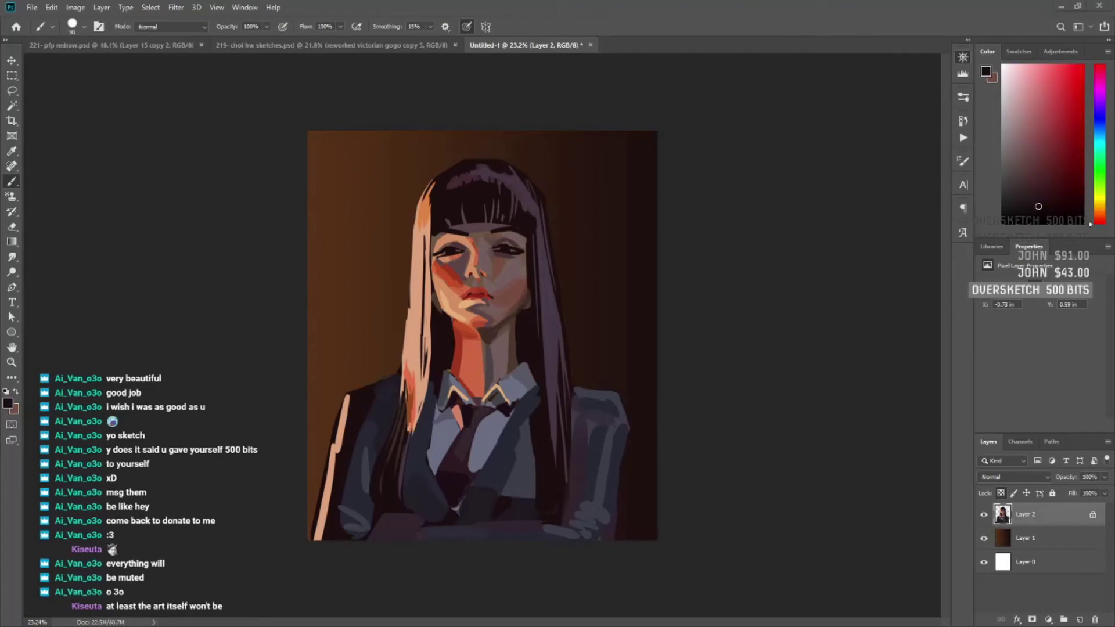
scroll(462, 318, up, 3)
alt+click(494, 308)
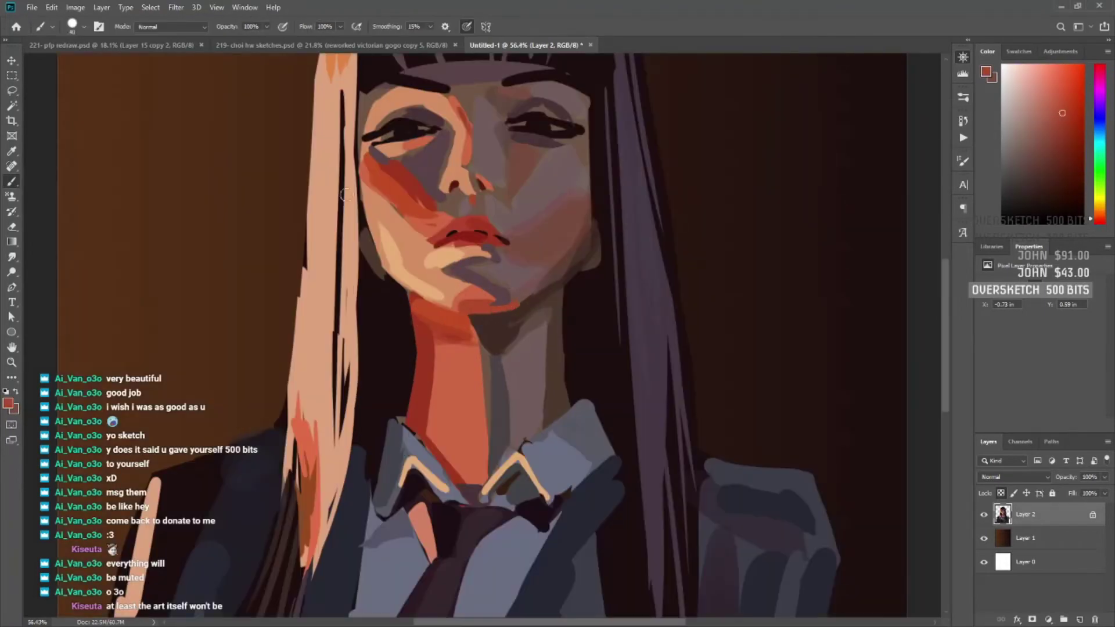
scroll(374, 428, down, 2)
alt+click(316, 418)
drag(322, 407, 287, 569)
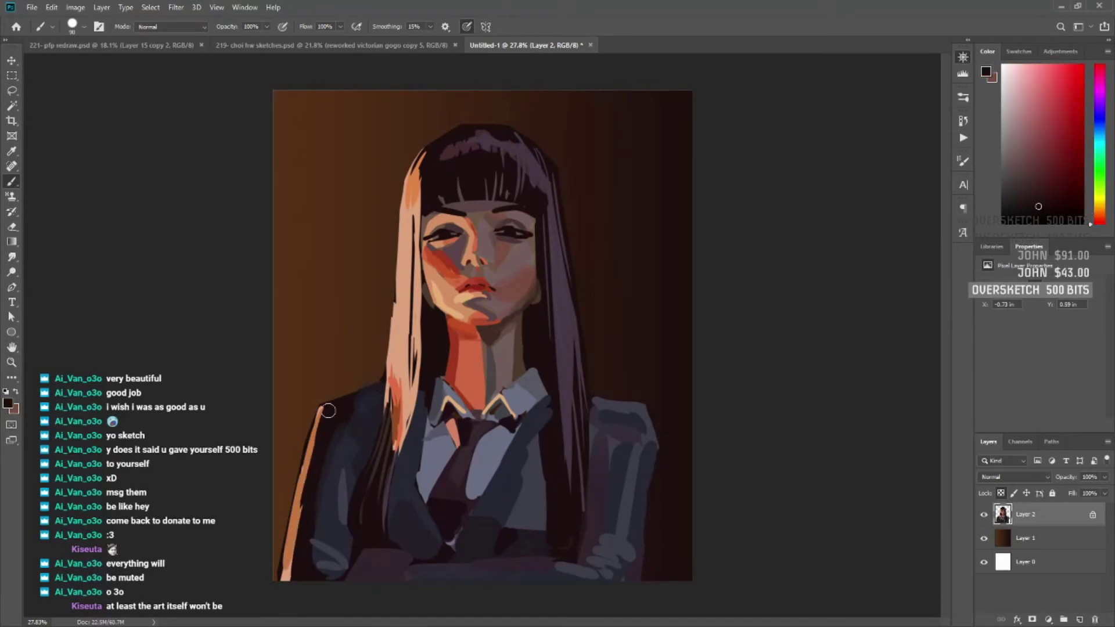
Add lighter grey-blue strokes to the right sleeve and fine dark streaks on the peach hair lock.
alt+click(620, 441)
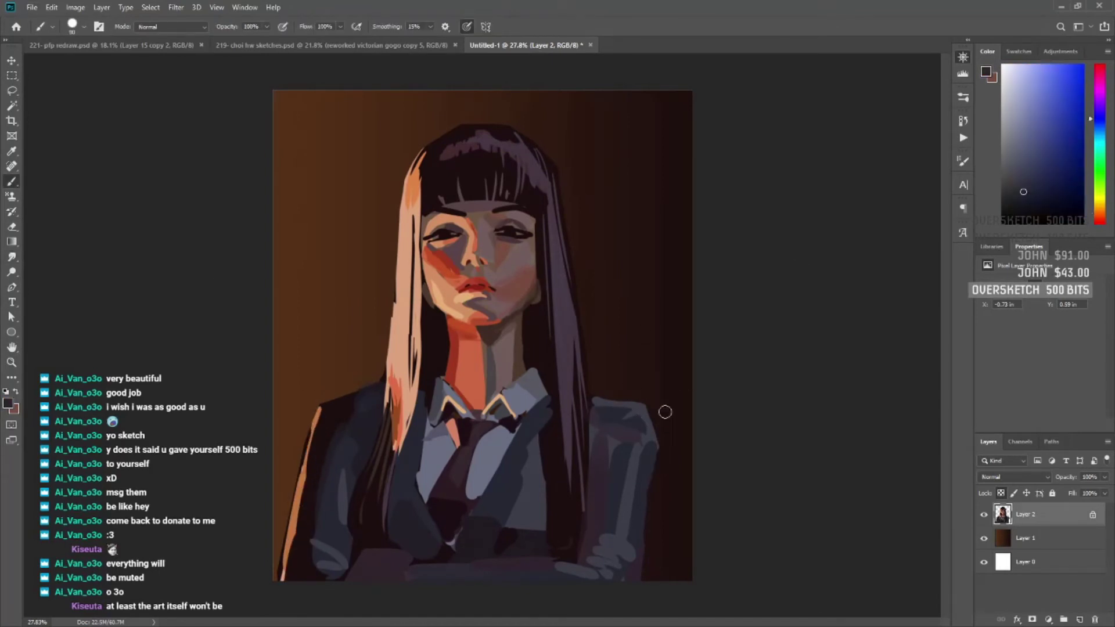
alt+click(612, 433)
alt+click(354, 406)
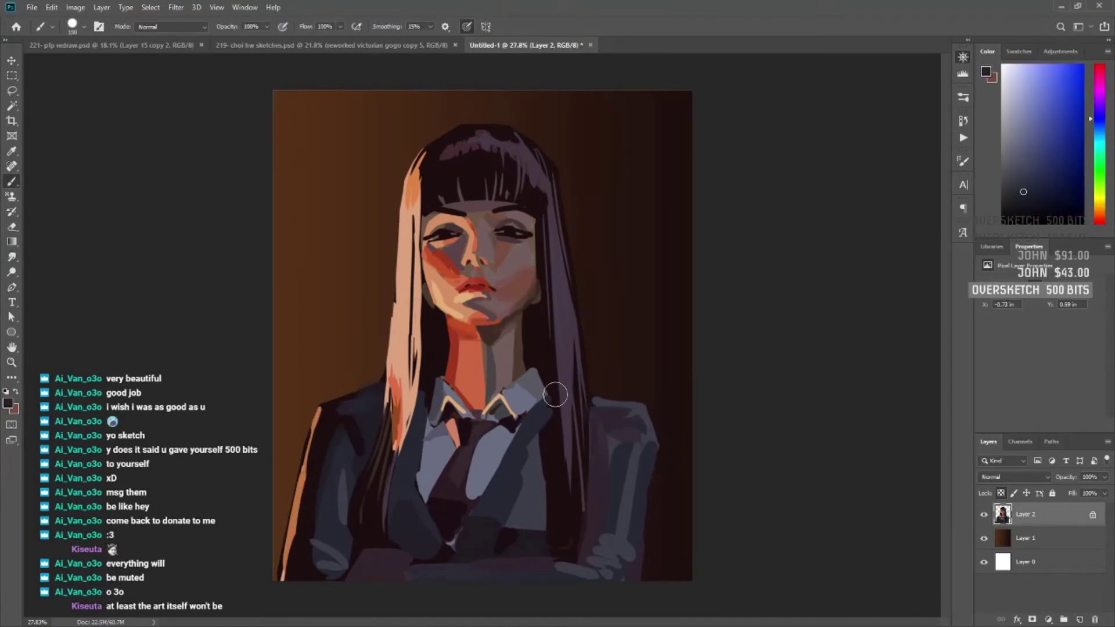
alt+click(641, 448)
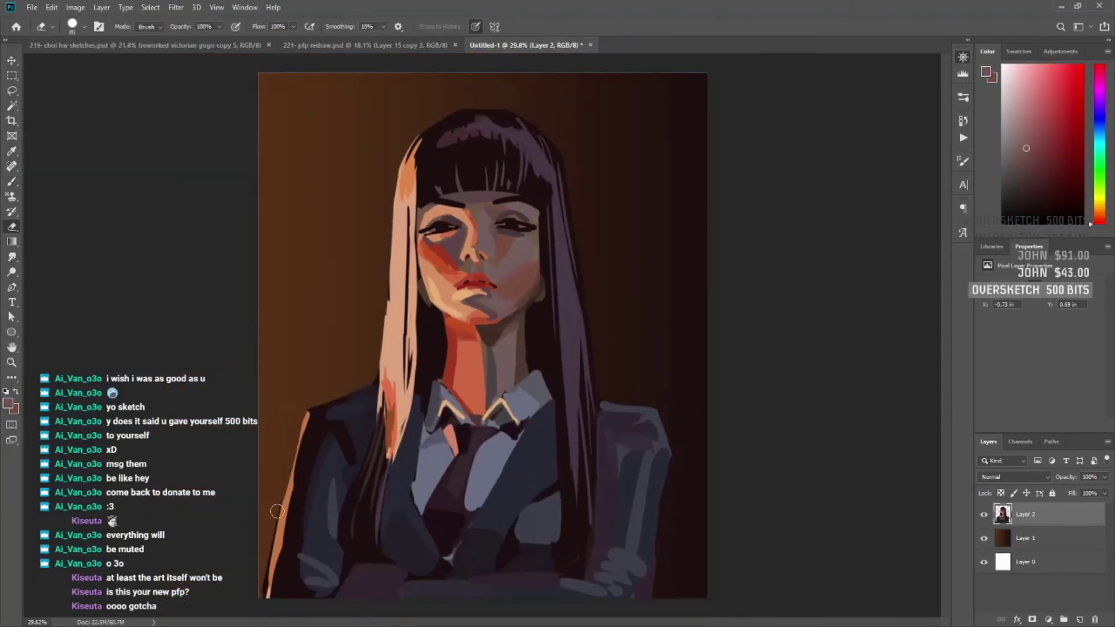
key(b)
alt+click(662, 480)
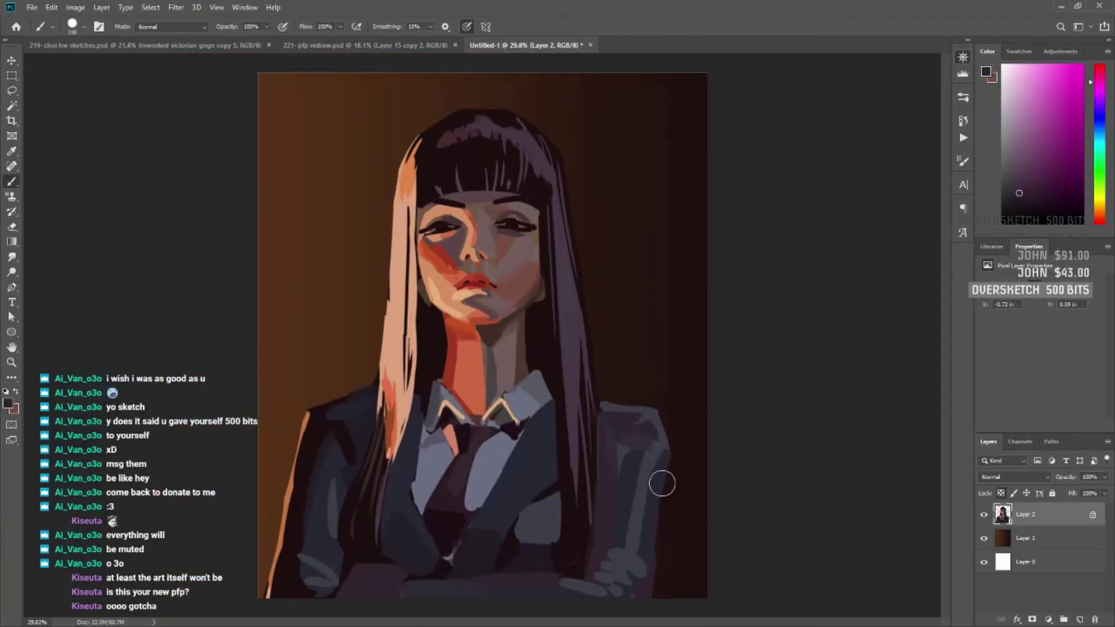
alt+click(618, 385)
alt+click(476, 372)
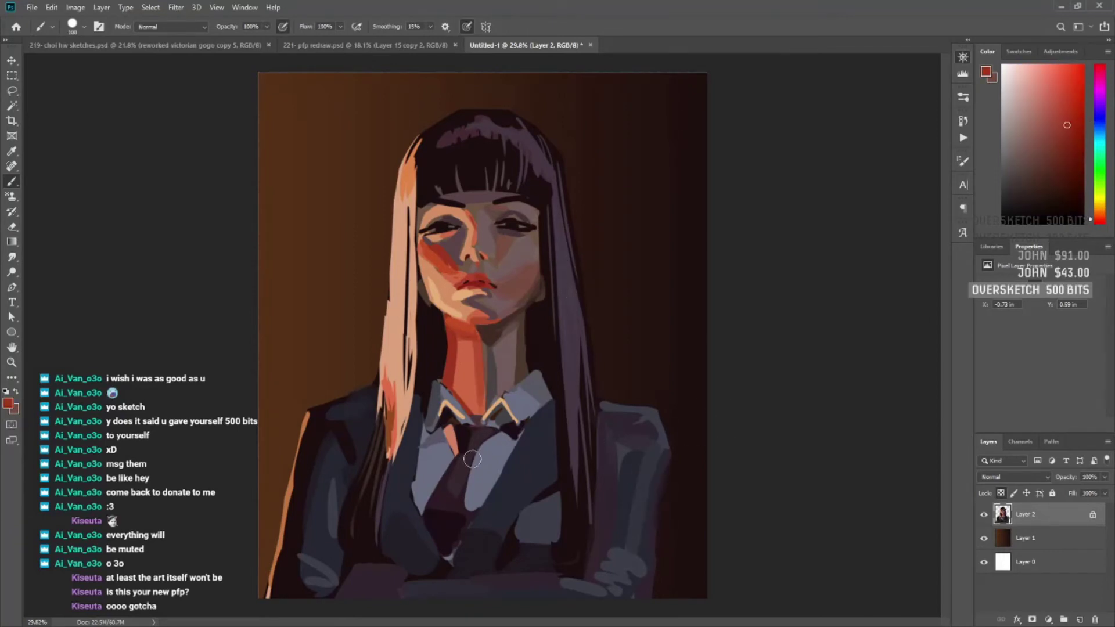
alt+click(474, 224)
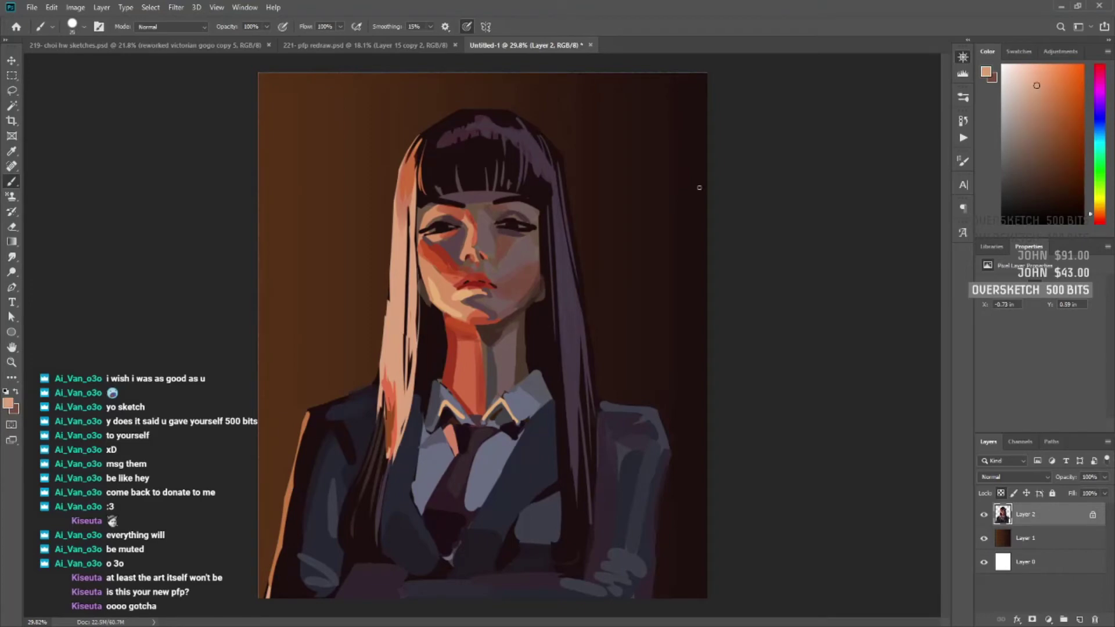
Zoom out to see the whole painting, then zoom in slightly and resume brushing.
alt+click(614, 304)
key(z)
alt+click(614, 305)
key(ctrl+plus)
key(b)
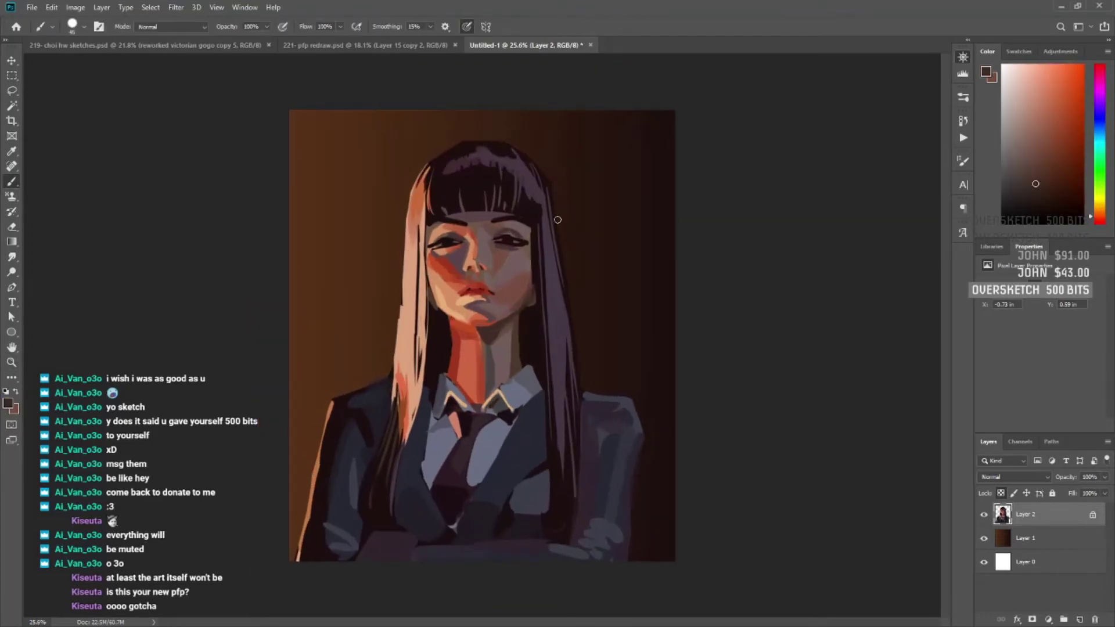
scroll(481, 239, up, 5)
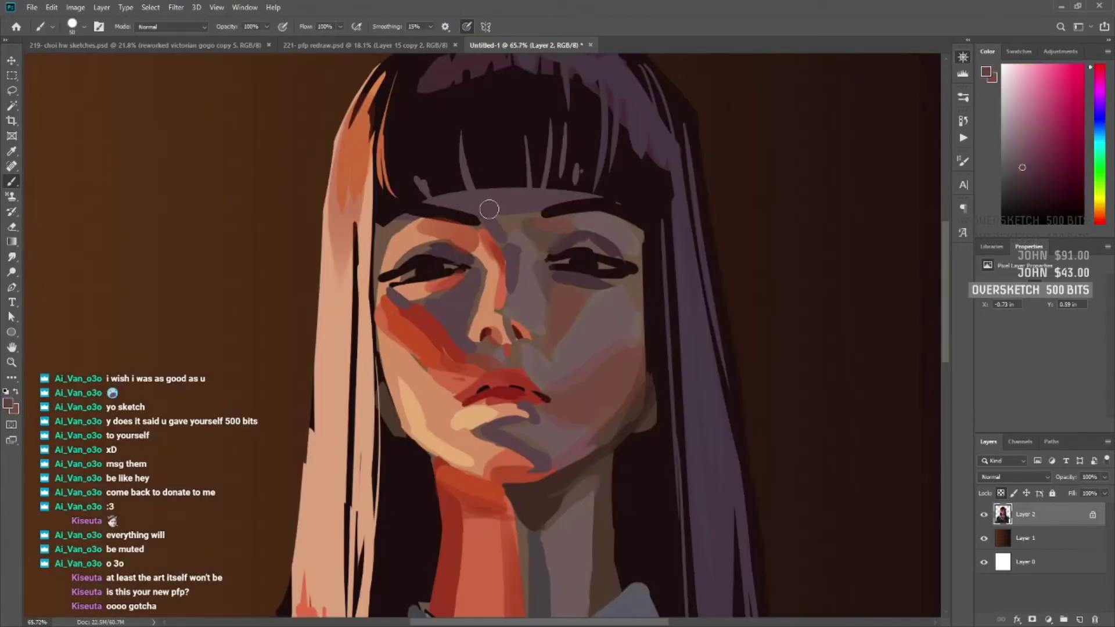
Sample salmon, near-black and maroon face tones to give the lips a crisper red upper lip and sharper mouth line.
alt+click(477, 323)
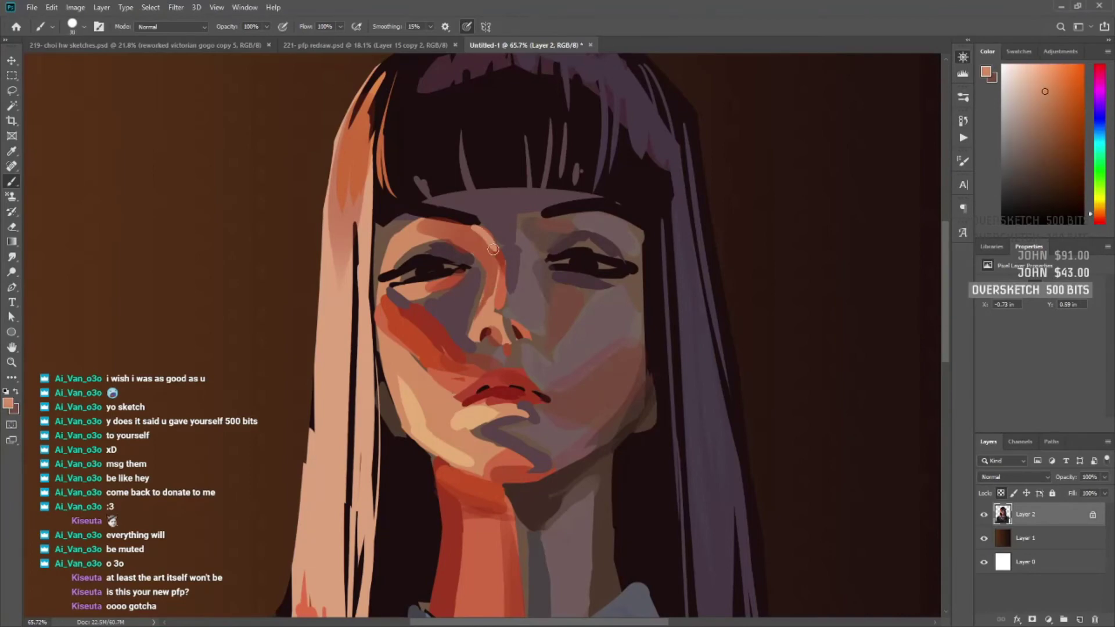
alt+click(459, 210)
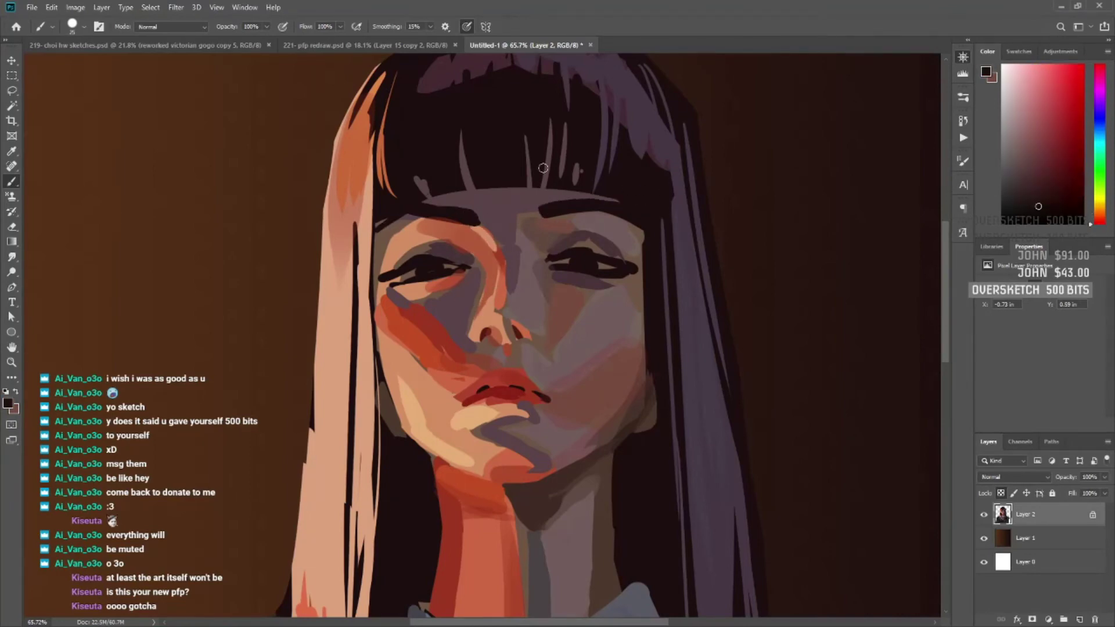
scroll(439, 213, up, 2)
alt+click(462, 279)
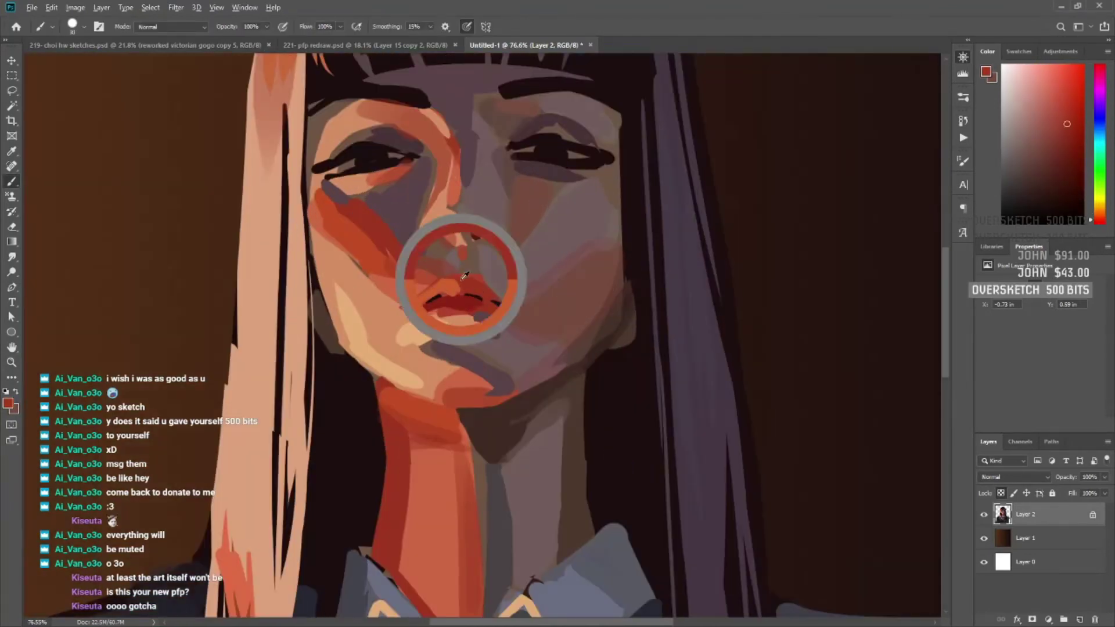
alt+click(476, 294)
drag(435, 311, 502, 305)
alt+click(482, 294)
alt+click(445, 230)
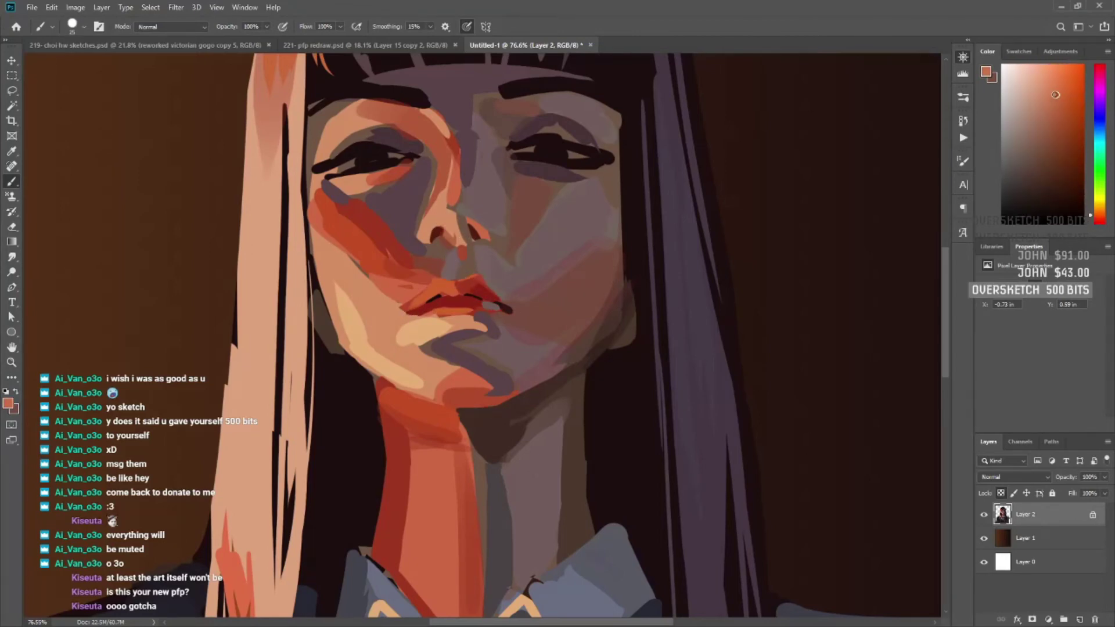
alt+click(451, 211)
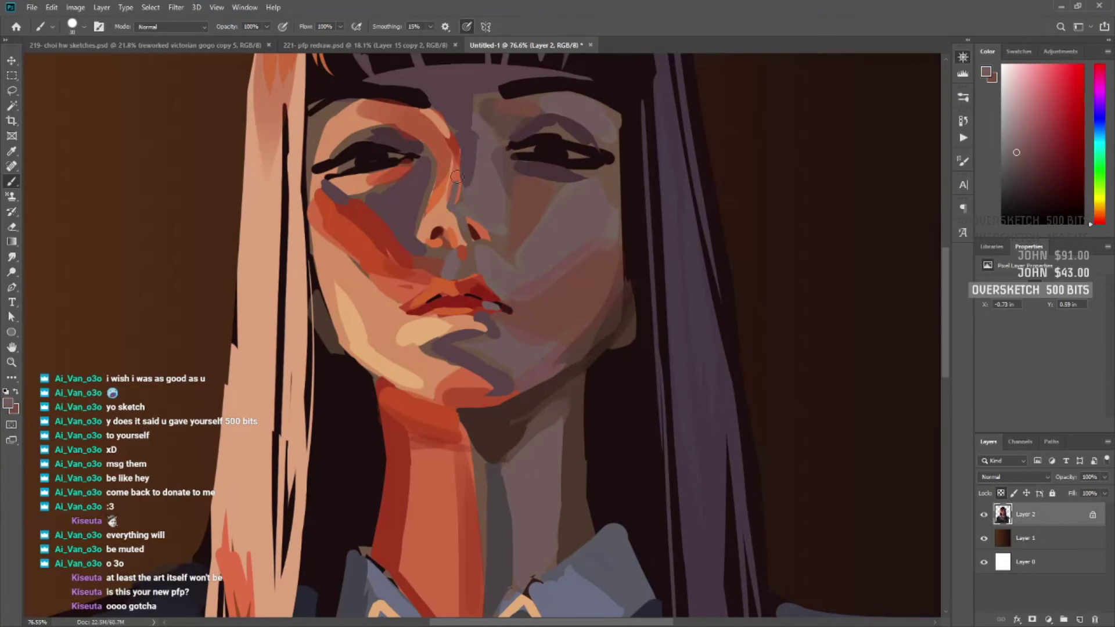
Zoom out, then alternate Brush and a smaller Smudge tool around the lips.
key(z)
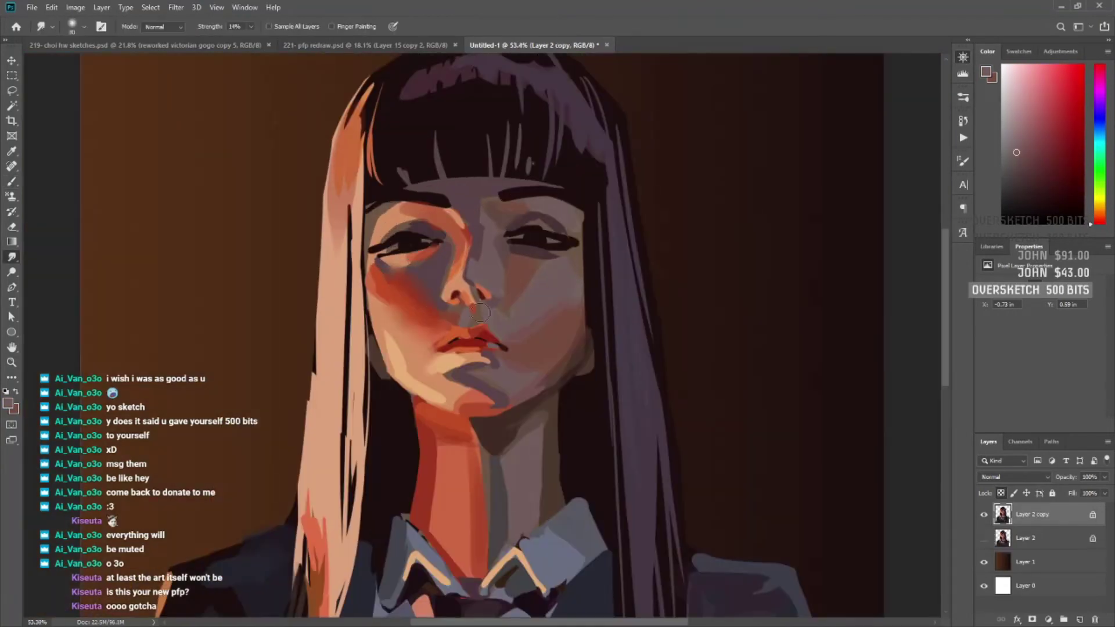
key(b)
alt+click(491, 365)
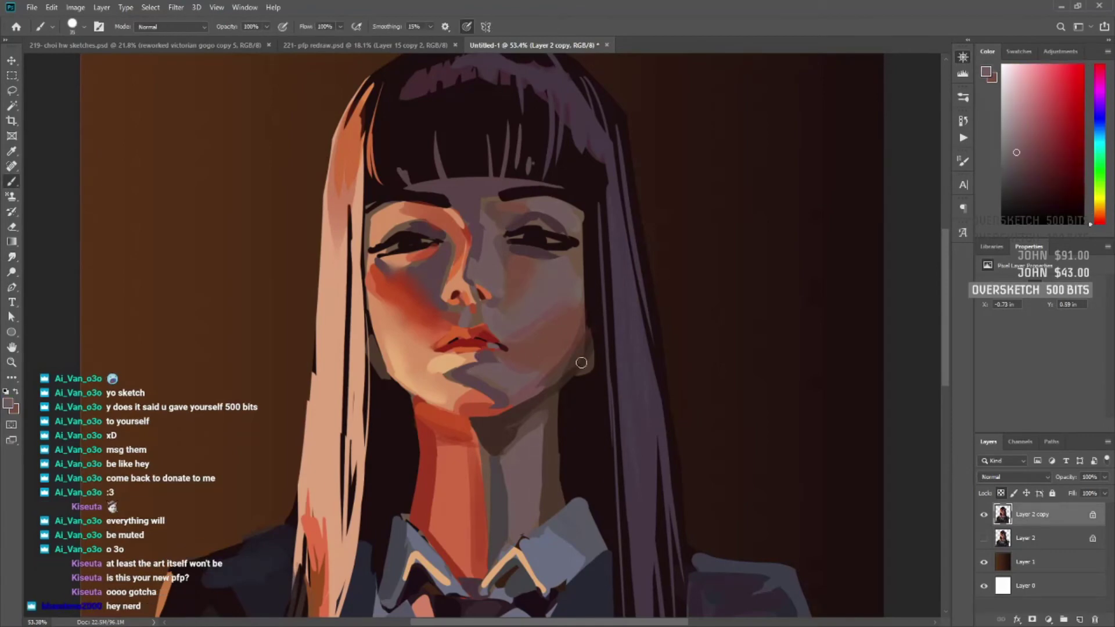
key(r)
key(bracketleft)
key(bracketleft)
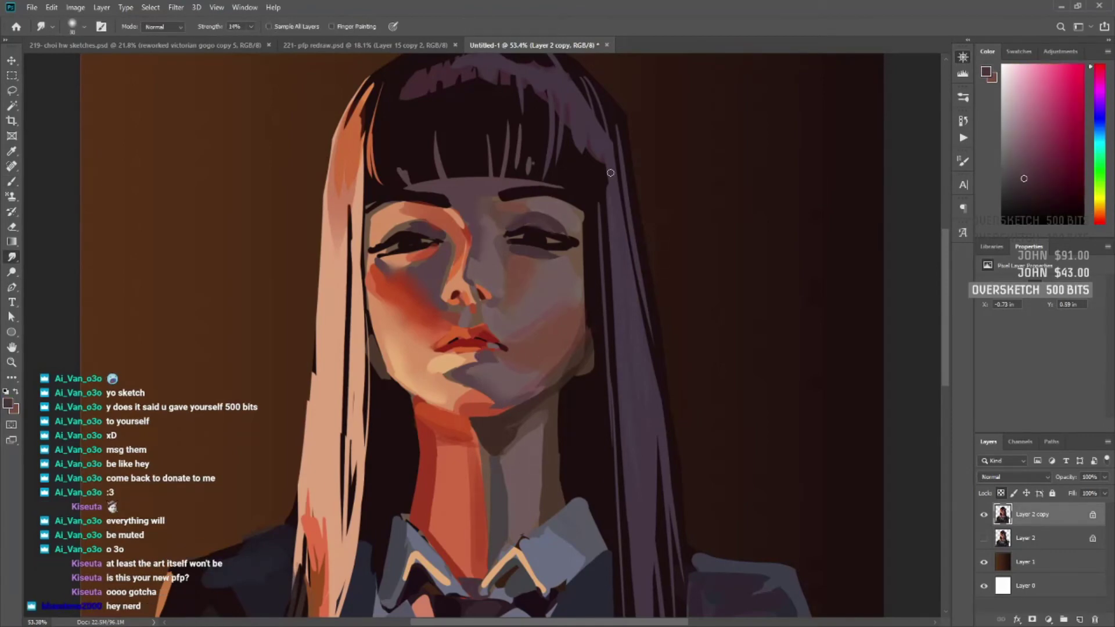
scroll(519, 352, down, 3)
key(b)
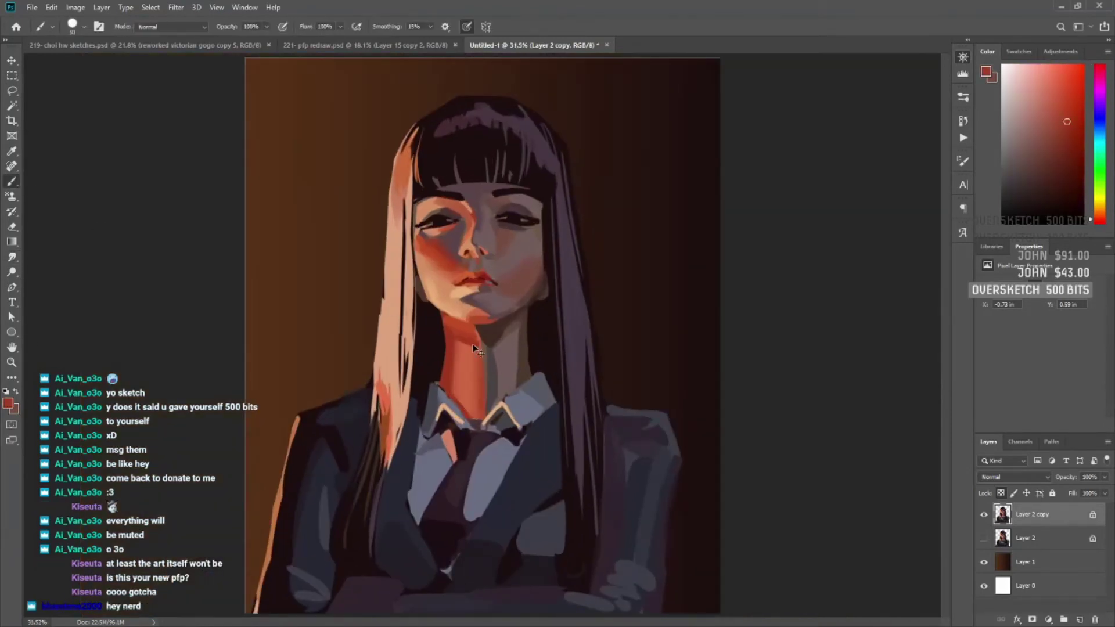
key(r)
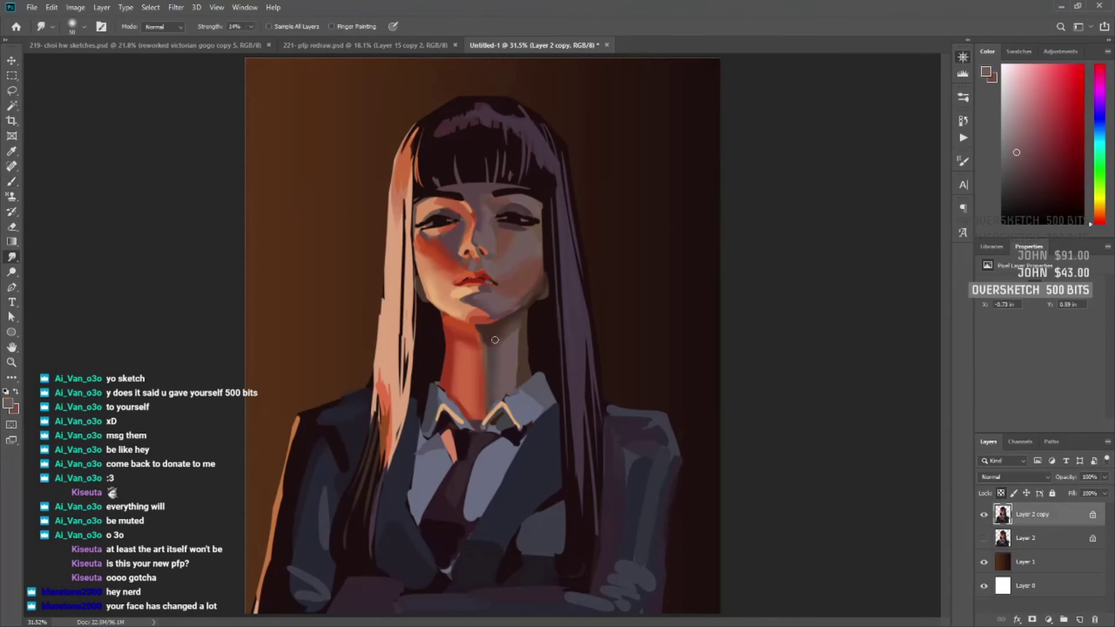
key(b)
scroll(558, 314, up, 1)
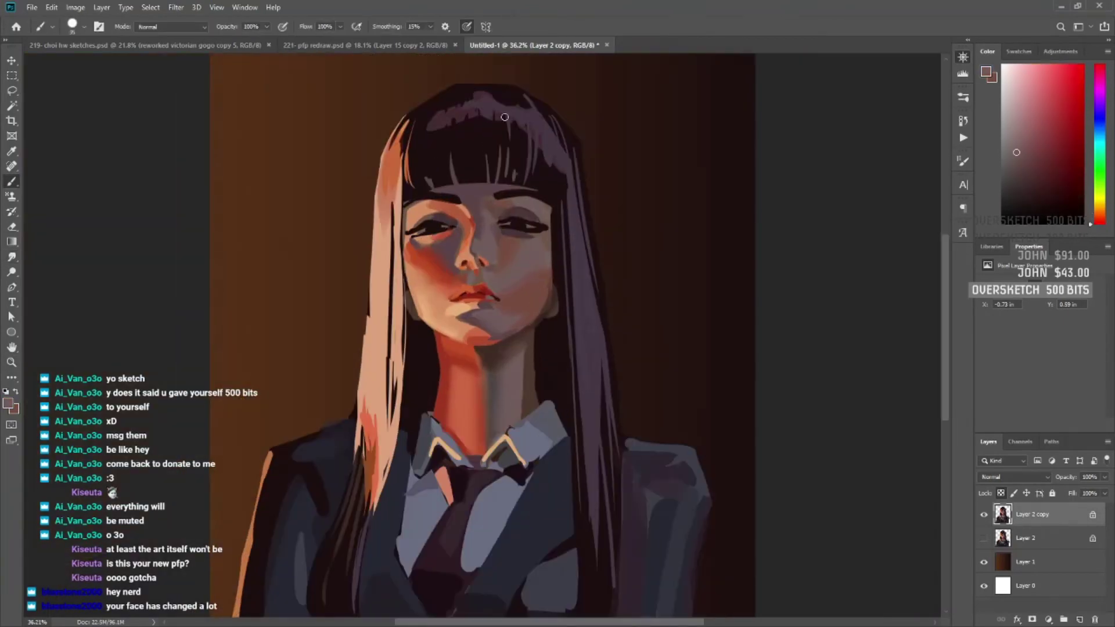
scroll(514, 205, down, 1)
Load the figure's outline as a selection, clear it, and sample blue-grey and red-black tones.
alt+click(480, 535)
ctrl+click(1003, 515)
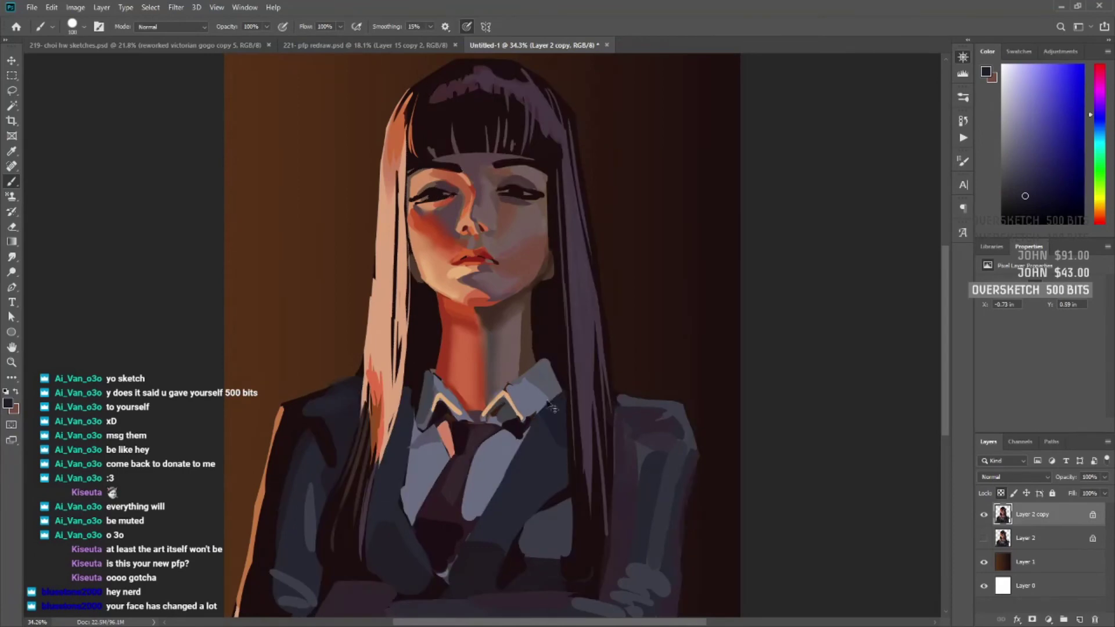
key(ctrl+d)
alt+click(506, 409)
scroll(515, 383, down, 1)
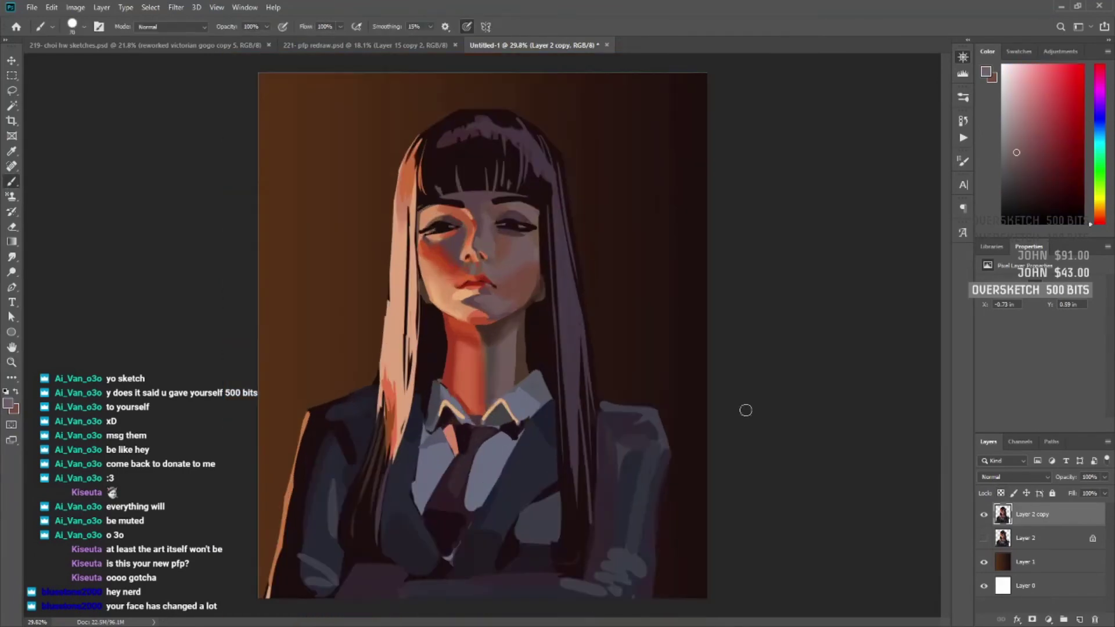
alt+click(433, 572)
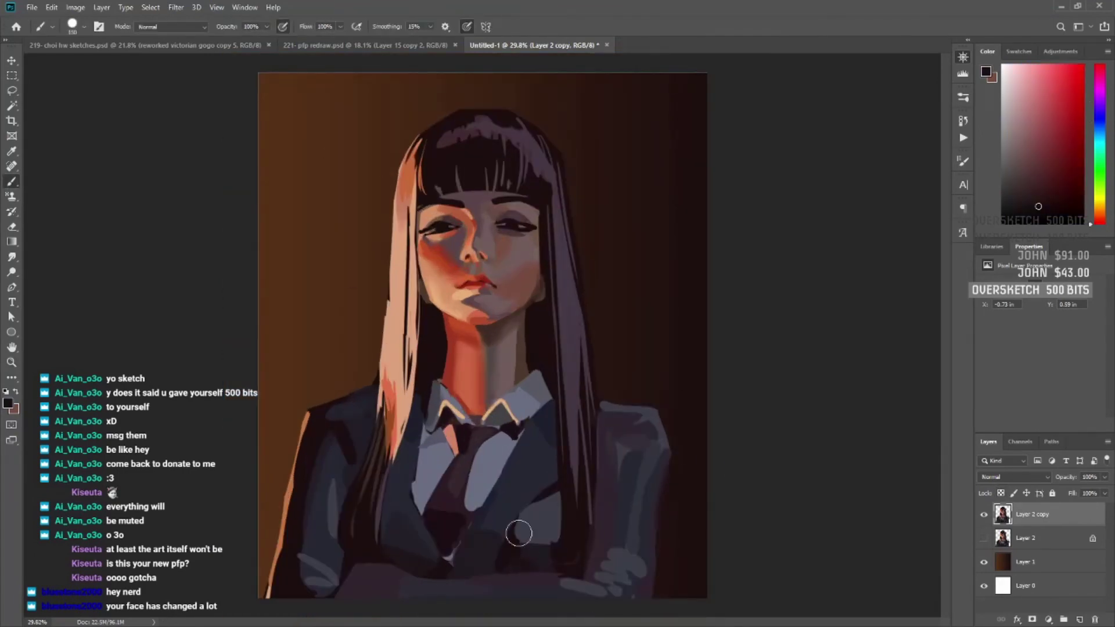
scroll(479, 107, up, 1)
Alternate Smudge and Brush on the hair, then save the painting as 222- guweiz study.psd.
key(r)
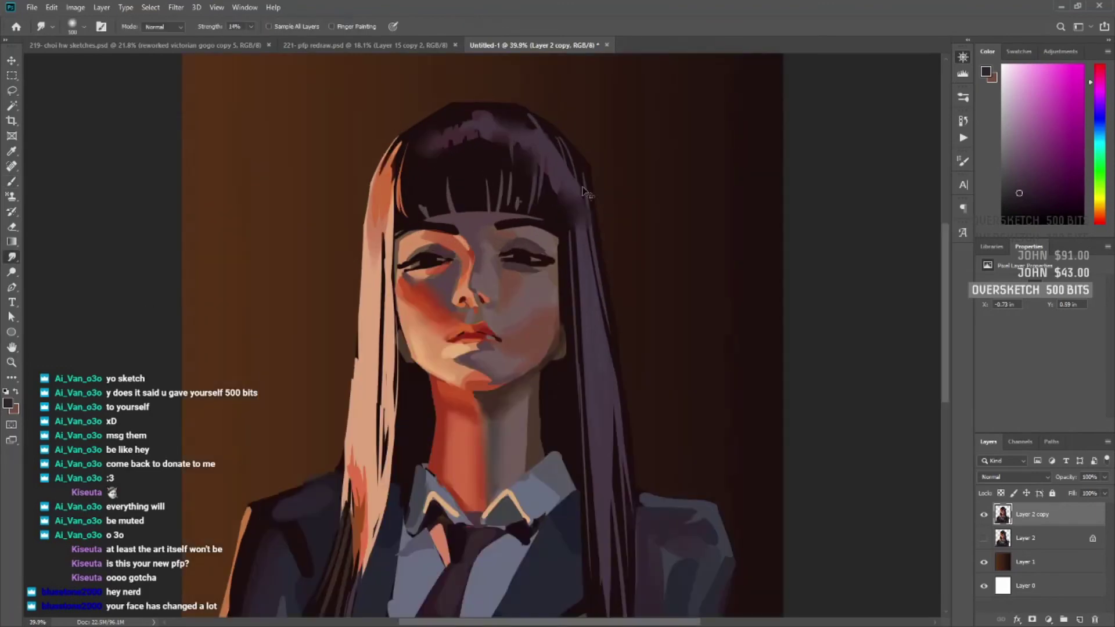
key(b)
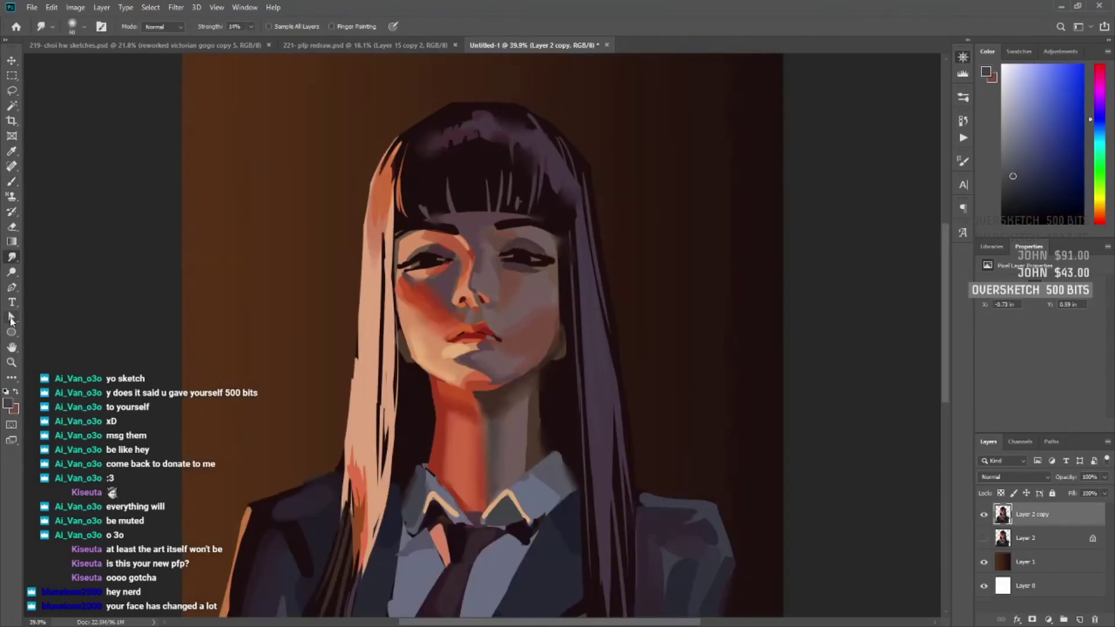
alt+click(374, 135)
mouse_move(400, 183)
mouse_down()
mouse_move(374, 135)
mouse_move(372, 148)
mouse_up()
alt+click(398, 127)
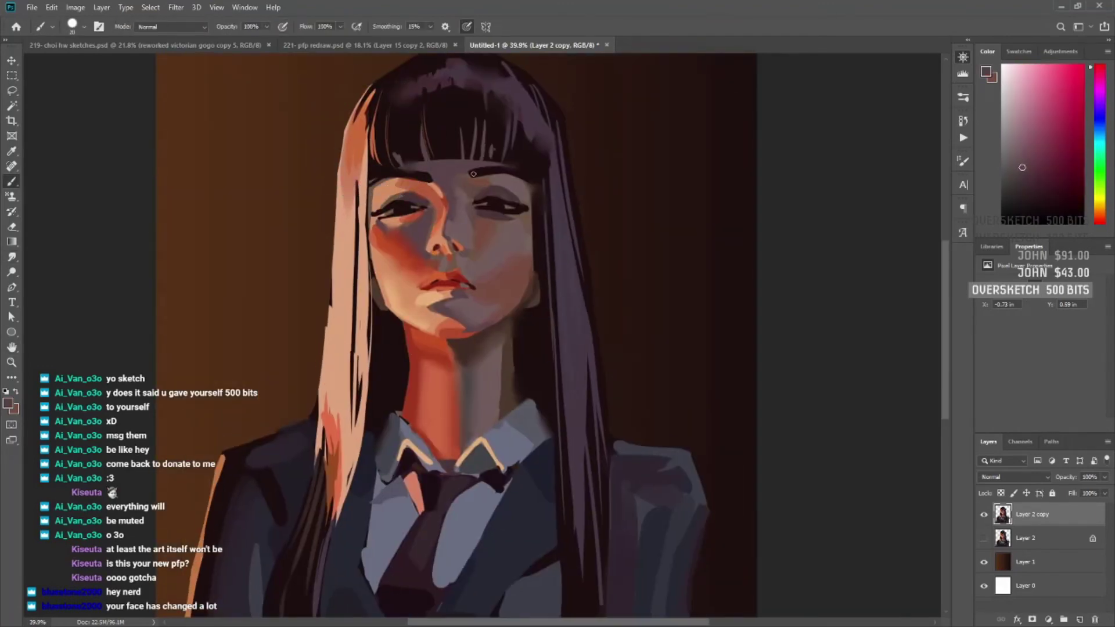
scroll(354, 495, down, 2)
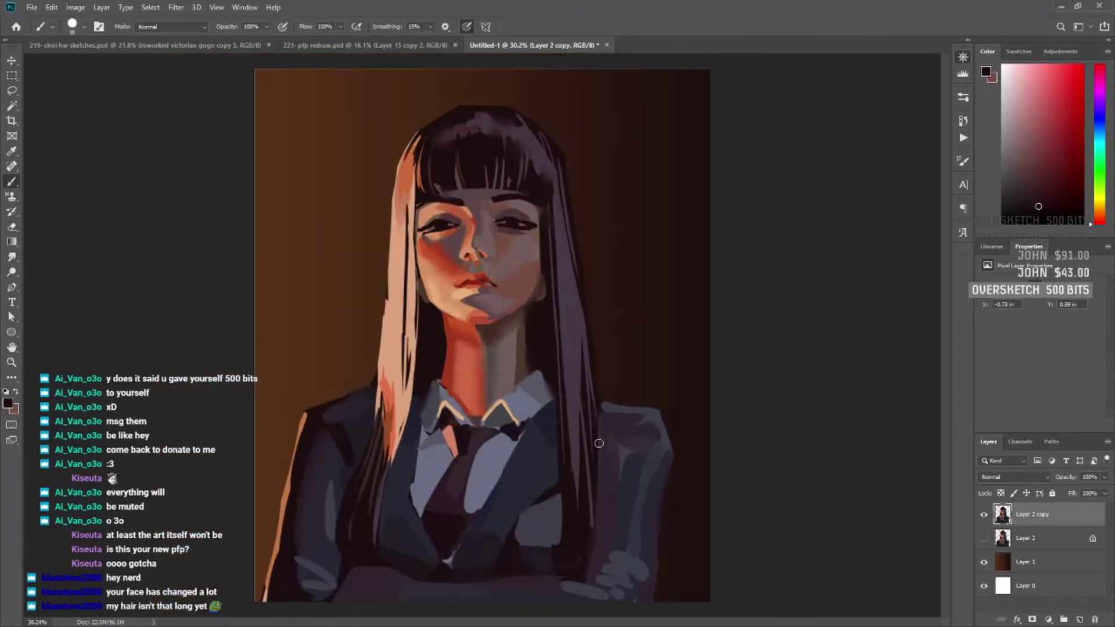
alt+click(677, 426)
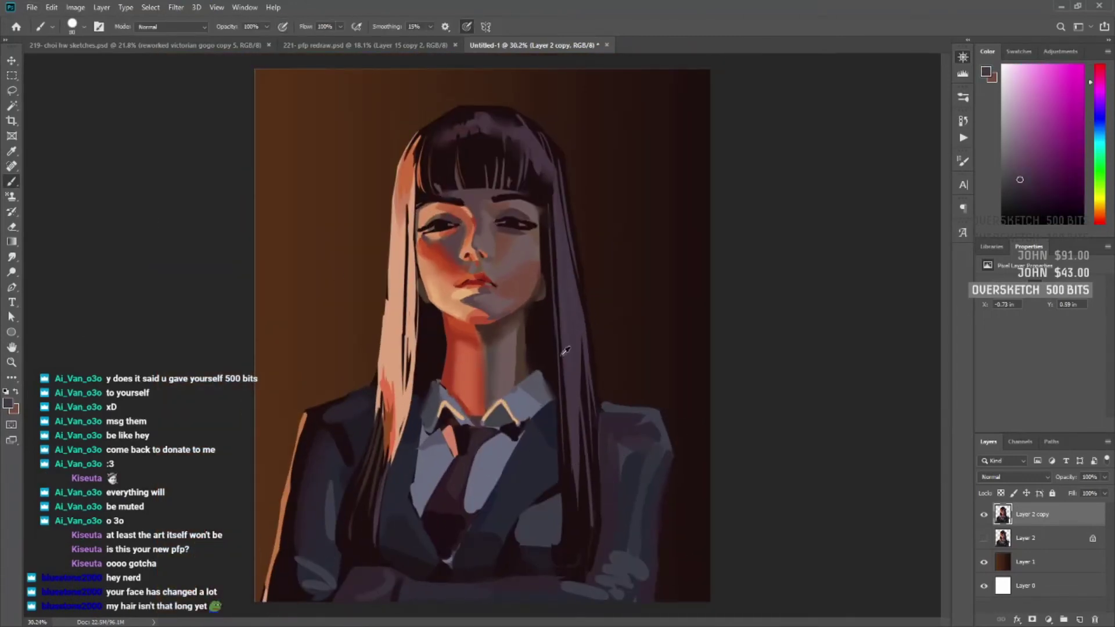
key(r)
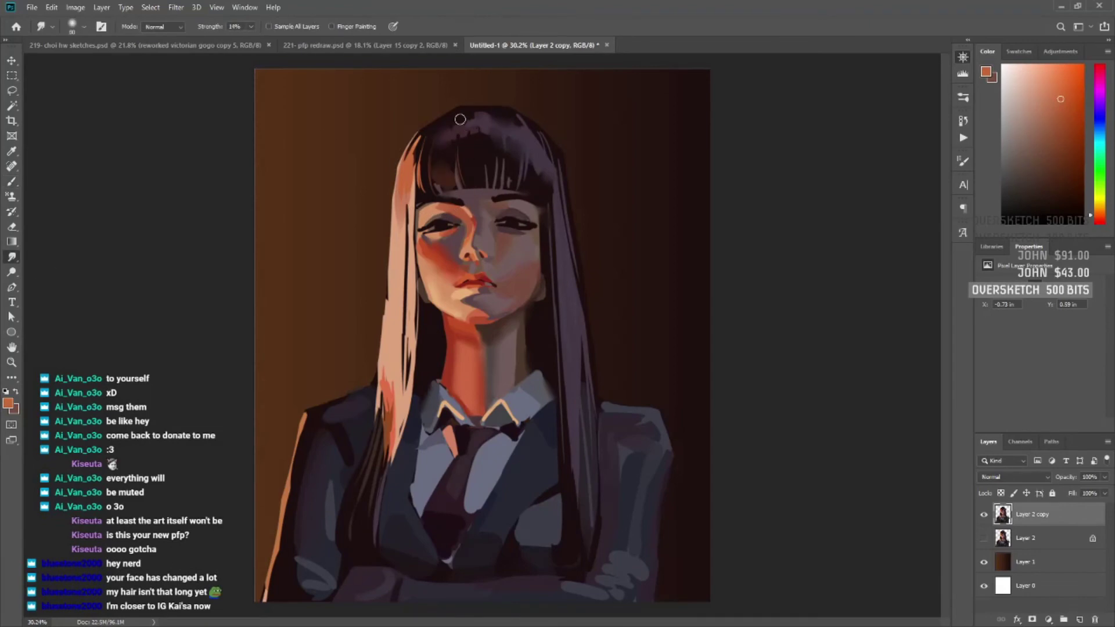
key(b)
alt+click(450, 190)
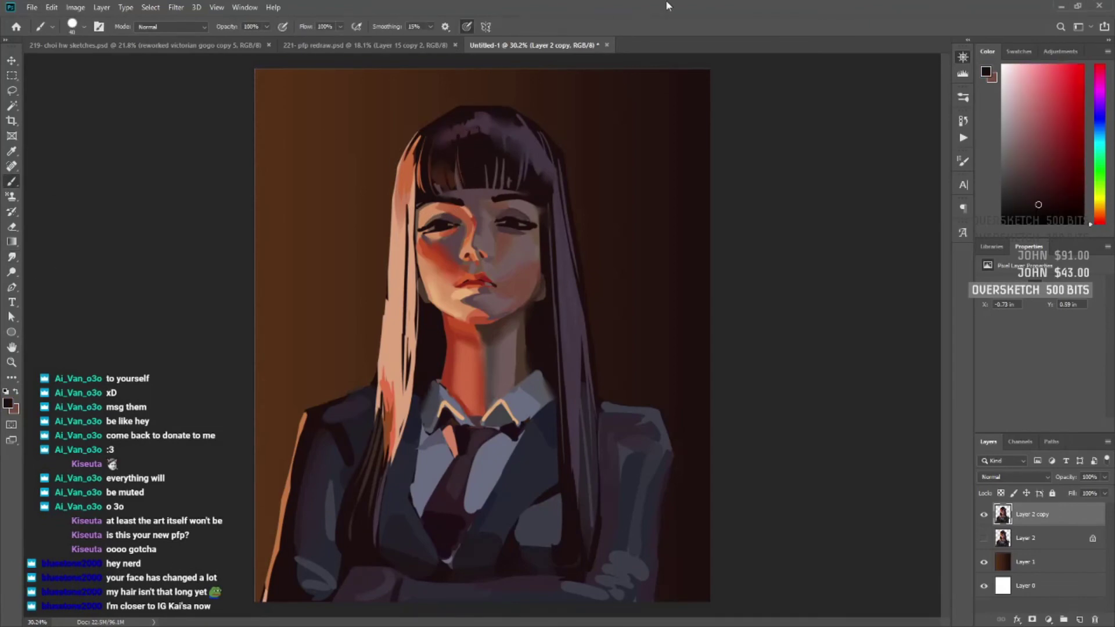
scroll(570, 266, down, 1)
alt+click(575, 273)
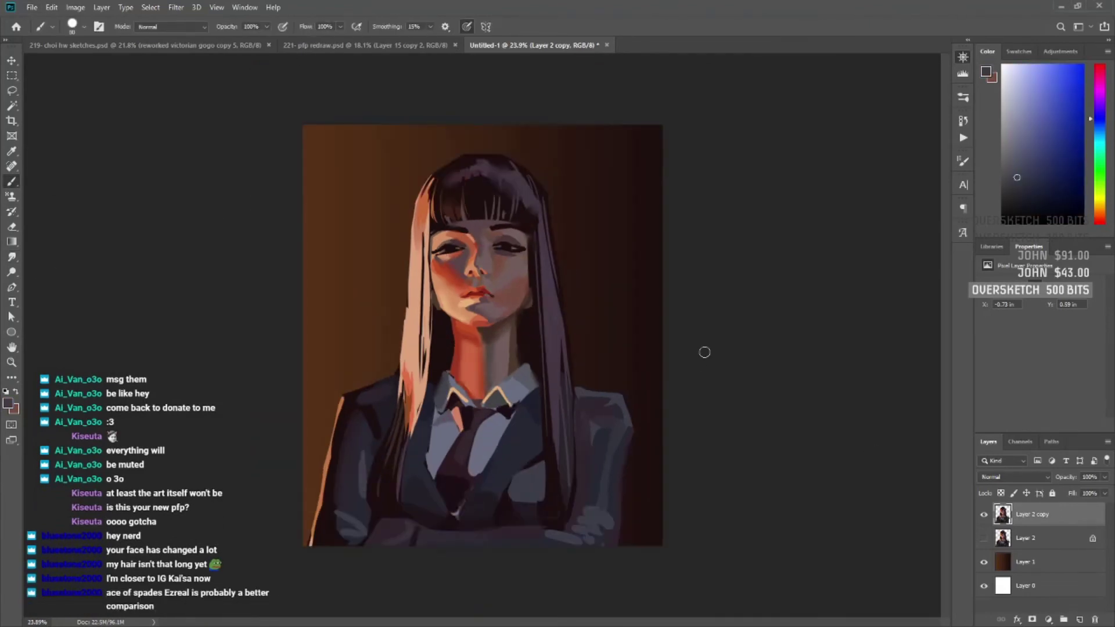
alt+click(645, 389)
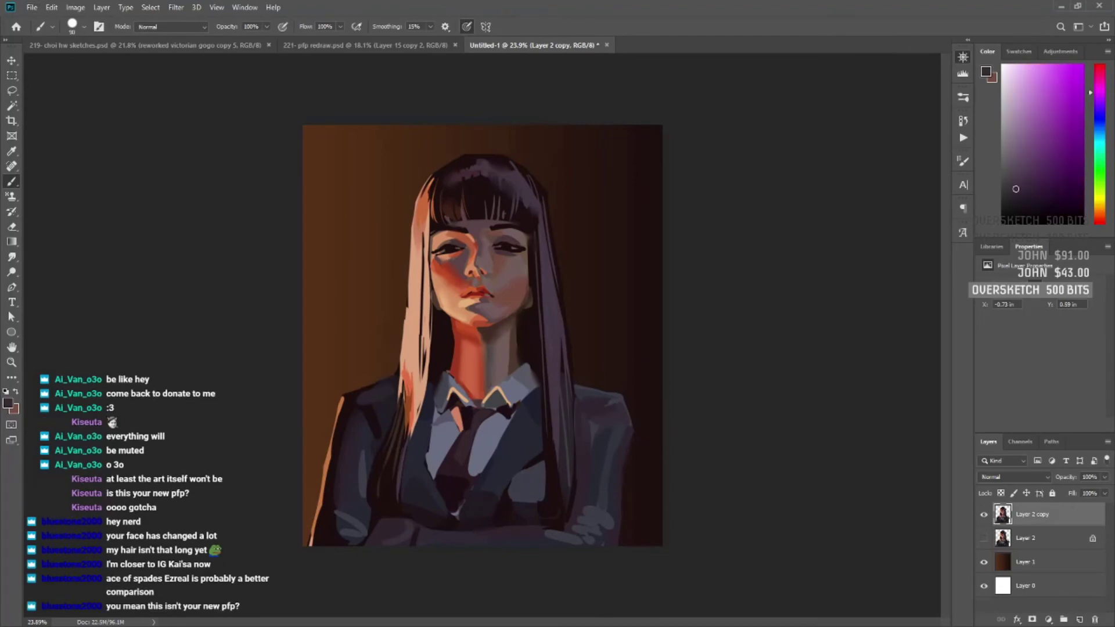
key(ctrl+shift+Tab)
Paint a purple bar along the right edge and orange bars on the left.
key(ctrl+Tab)
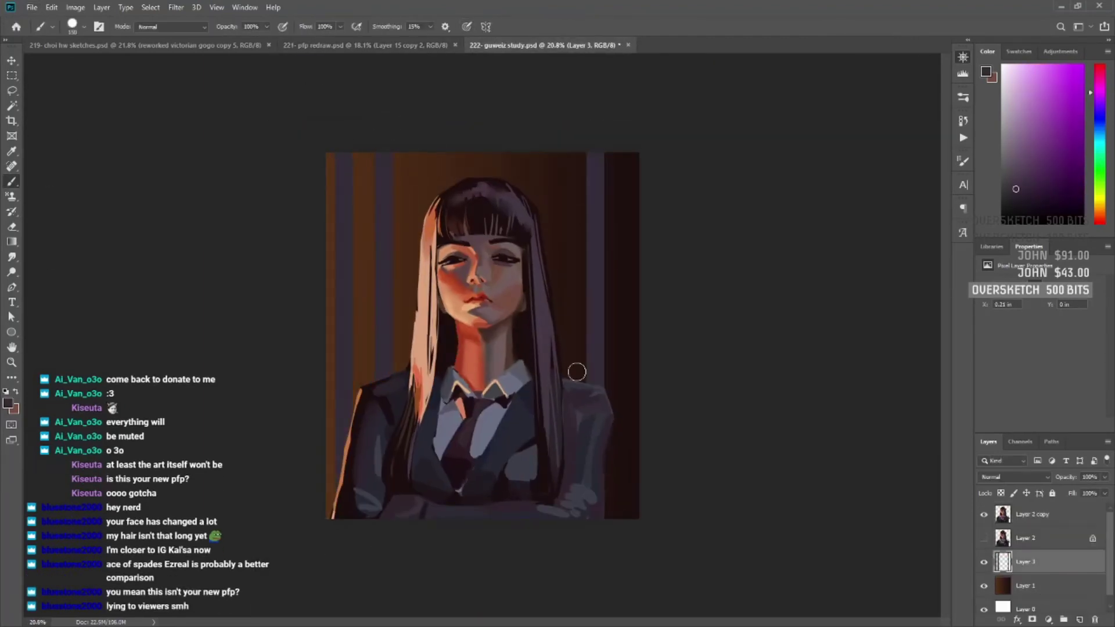
drag(620, 154, 620, 517)
alt+click(437, 228)
mouse_move(343, 516)
mouse_down()
mouse_move(343, 152)
mouse_move(382, 515)
mouse_up()
drag(624, 154, 625, 322)
Repaint the bars in darker orange, then add pale grey-blue highlights and lighten the right bar.
alt+click(624, 322)
drag(386, 377, 386, 151)
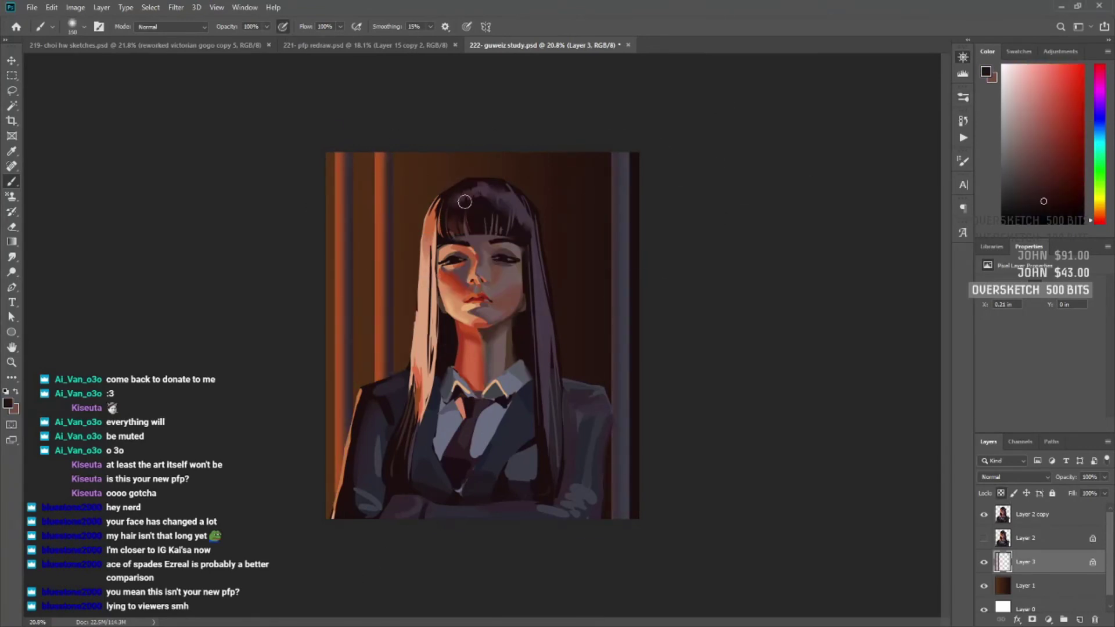
drag(348, 466, 348, 148)
drag(613, 141, 613, 519)
alt+click(409, 171)
alt+click(620, 290)
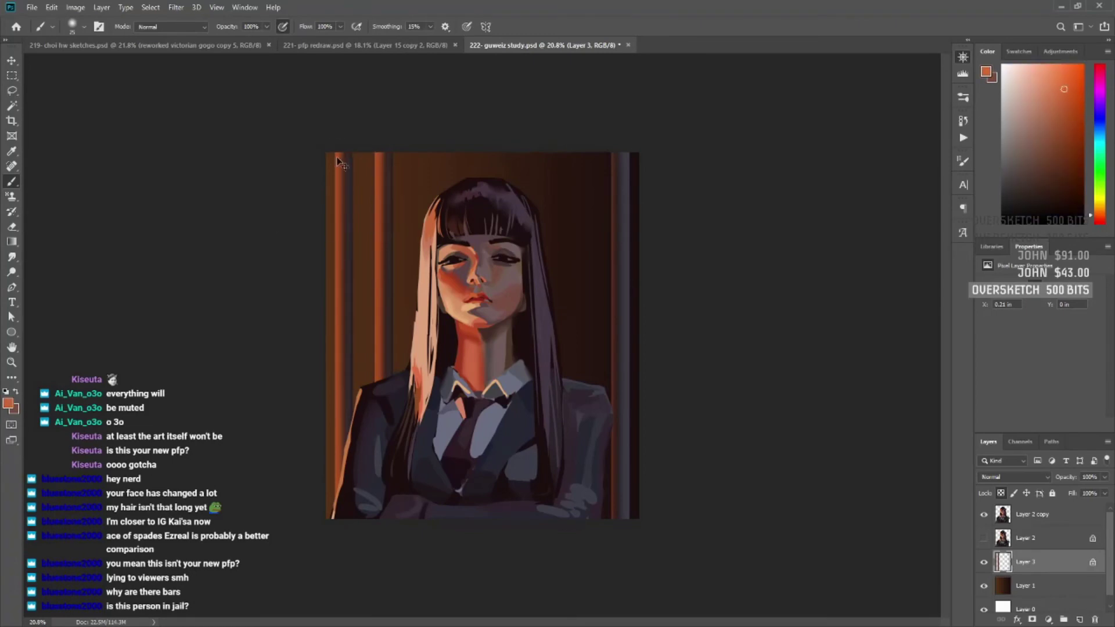
drag(343, 488, 343, 159)
drag(378, 154, 378, 381)
drag(626, 154, 626, 519)
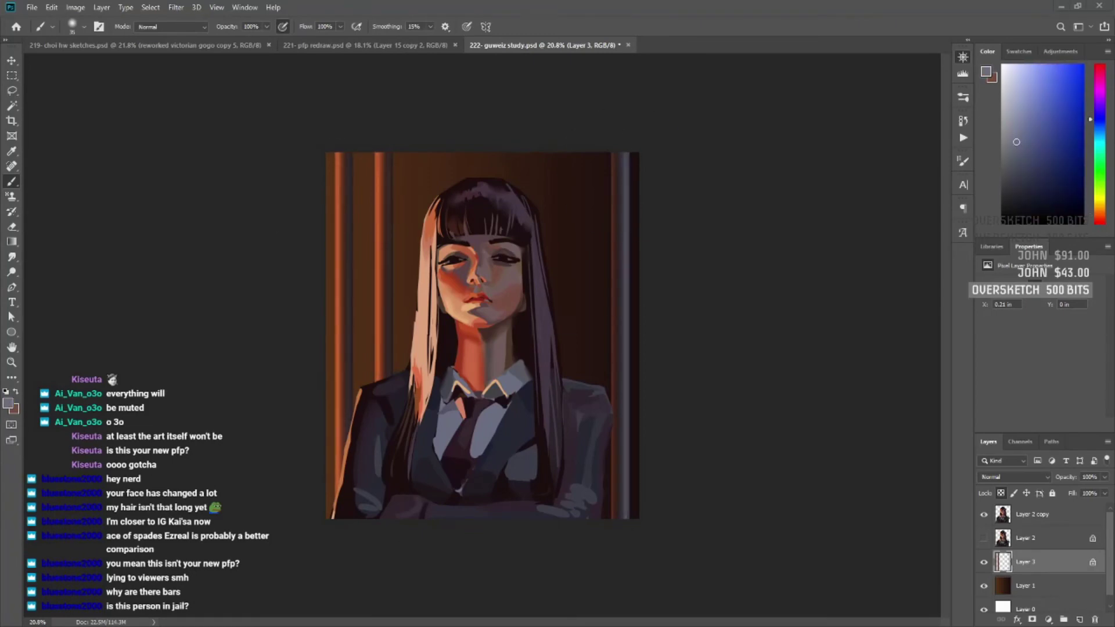
Toggle Layer 2 copy's visibility to check the bars, sample dark jacket tones, and select Layer 1.
click(1033, 513)
click(984, 513)
alt+click(384, 400)
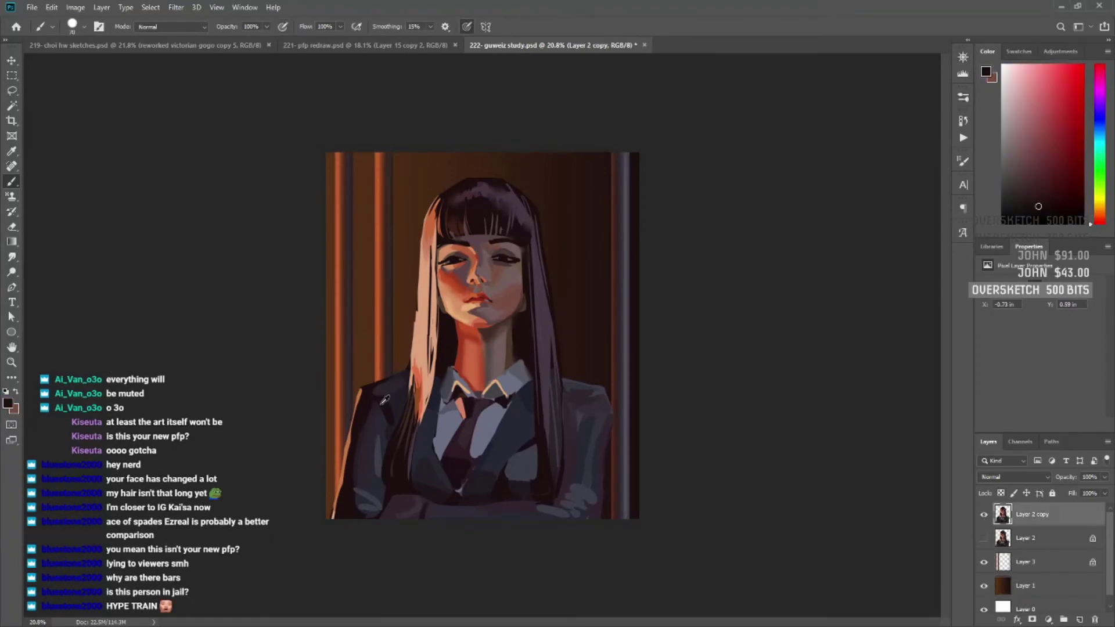
alt+click(380, 430)
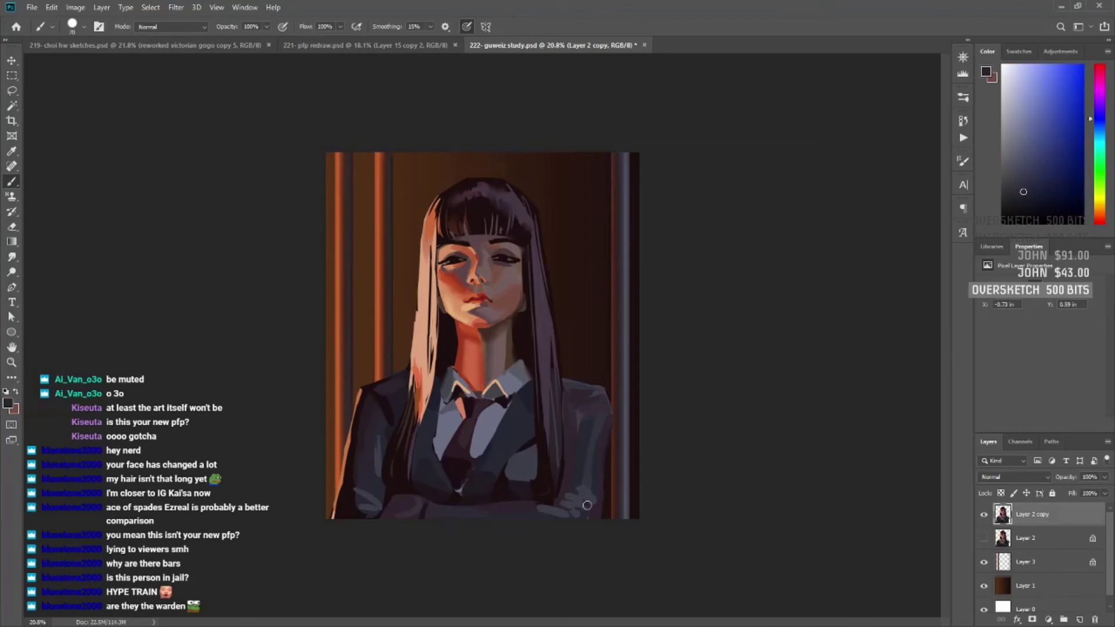
alt+click(522, 474)
key(r)
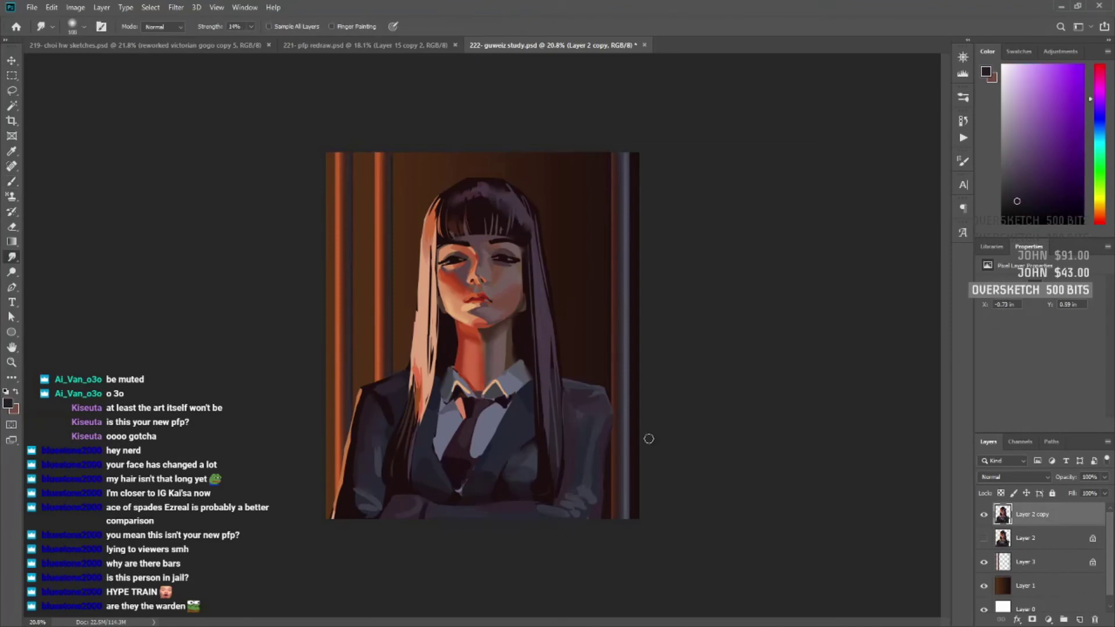
key(b)
alt+click(463, 416)
click(1025, 585)
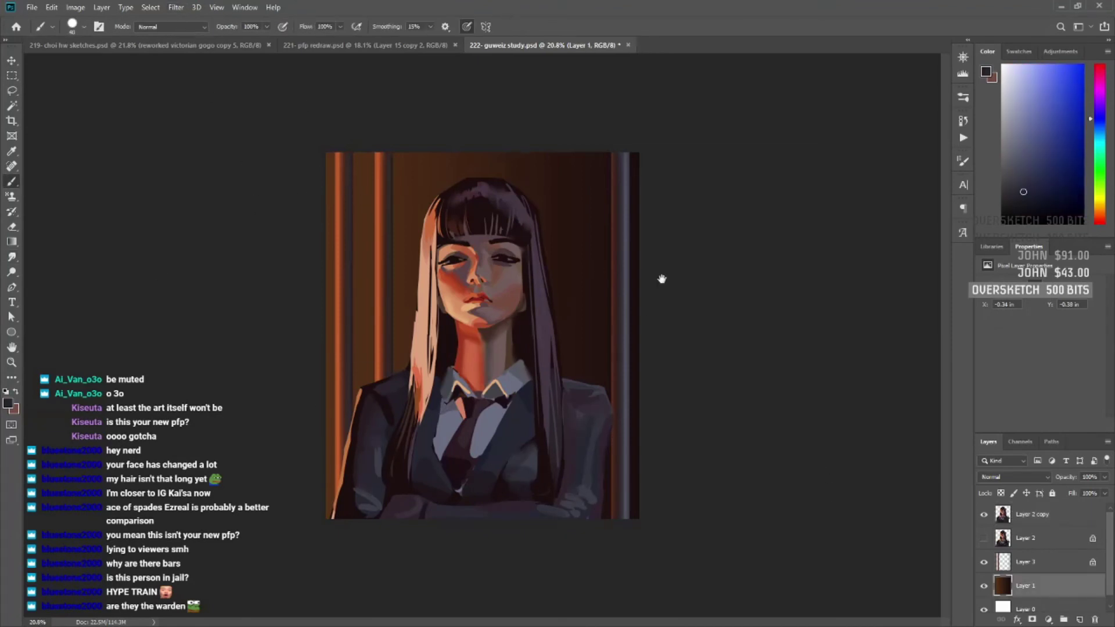
Raise contrast to 29 with a Brightness/Contrast adjustment, then hide it.
key(z)
drag(610, 348, 626, 376)
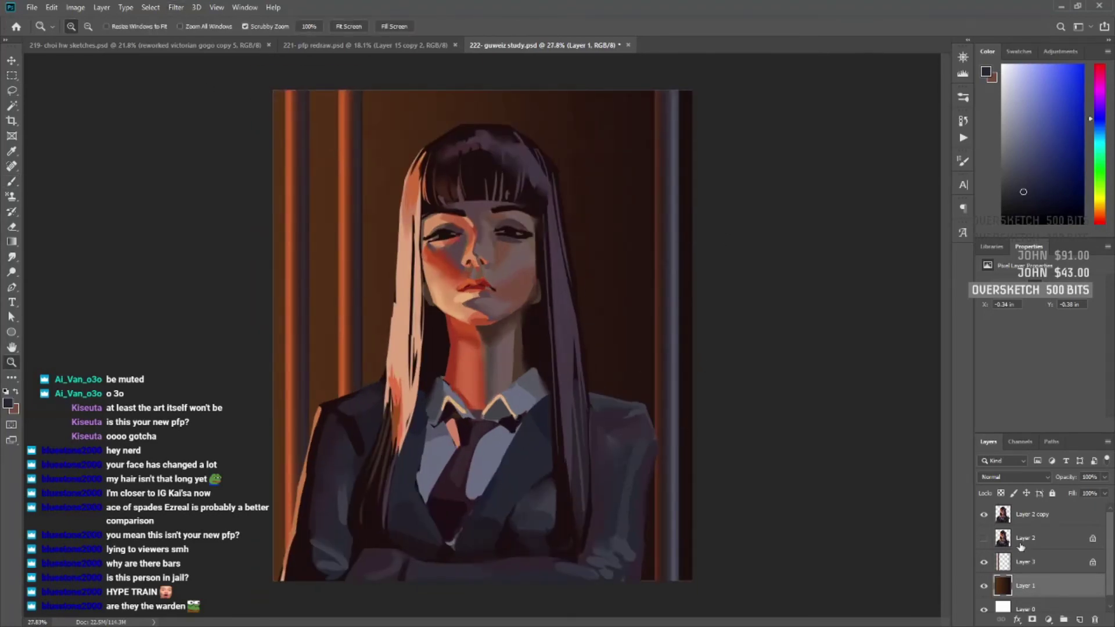
drag(1041, 340, 1063, 347)
click(985, 514)
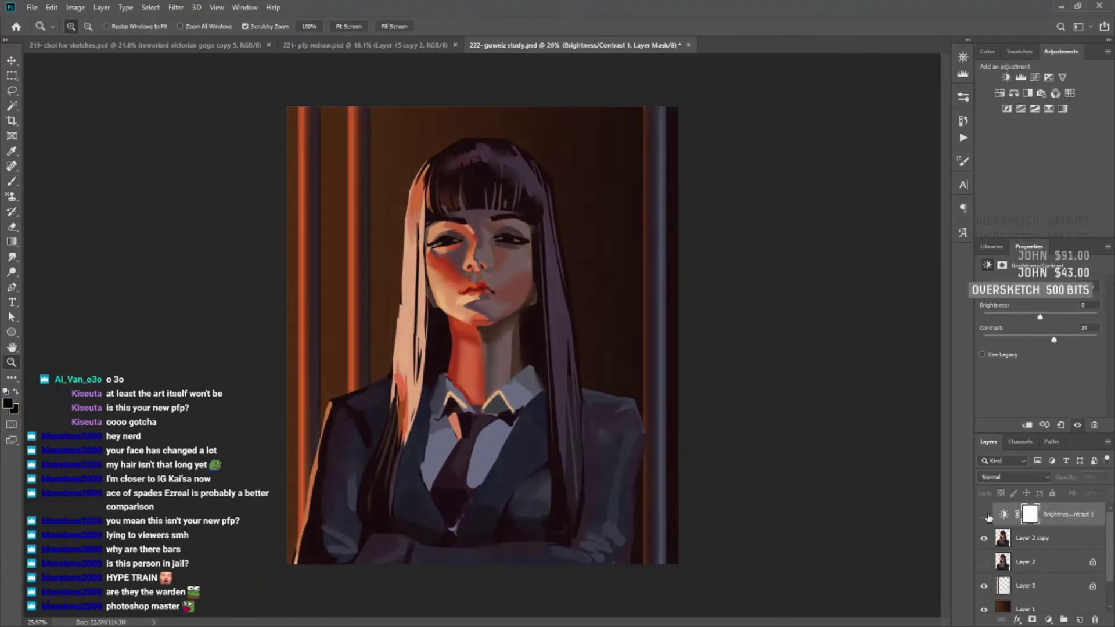
Add a Color Dodge layer and brush orange and lavender glow onto the left and right hair strands.
key(ctrl+shift+alt+n)
key(b)
alt+click(408, 231)
key(bracketleft)
key(bracketleft)
key(bracketleft)
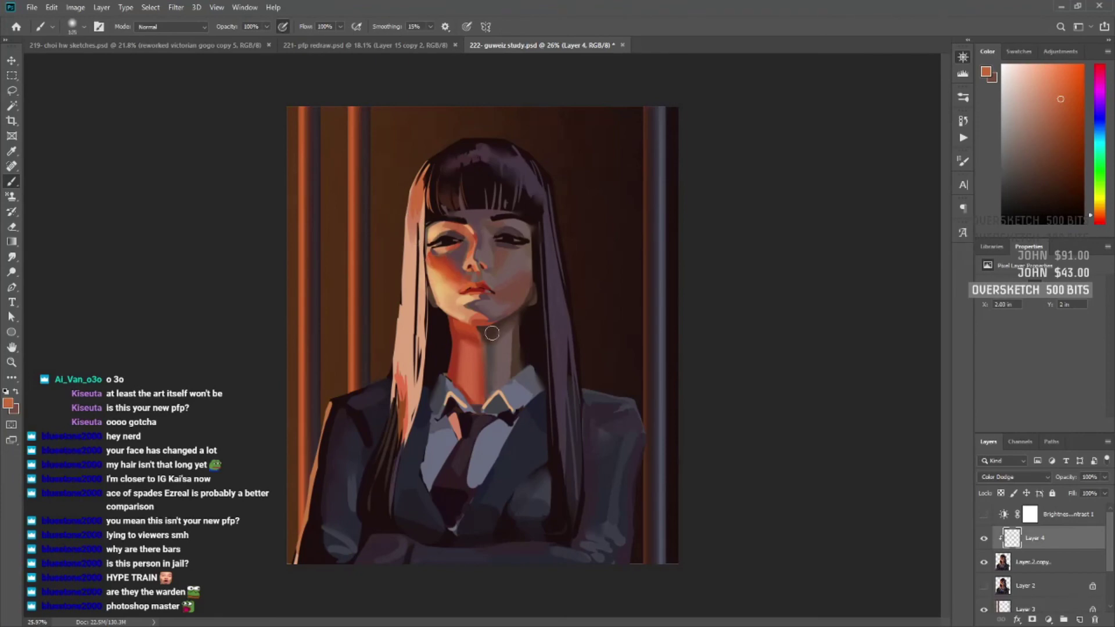
drag(409, 223, 417, 172)
drag(410, 426, 417, 200)
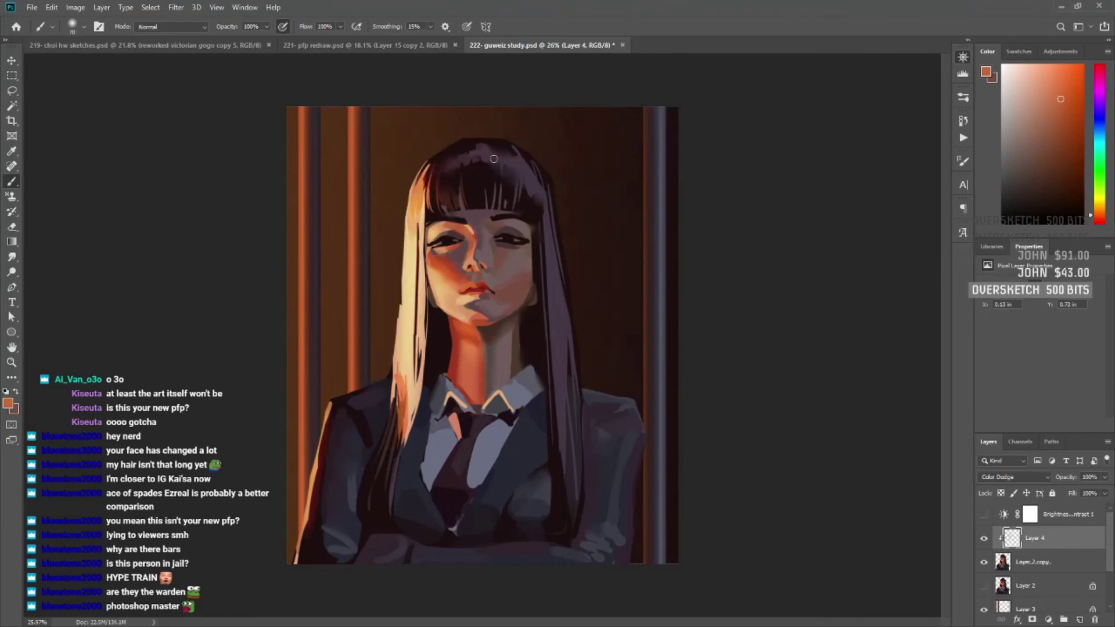
alt+click(492, 199)
key(bracketleft)
key(bracketleft)
key(bracketleft)
drag(547, 244, 558, 363)
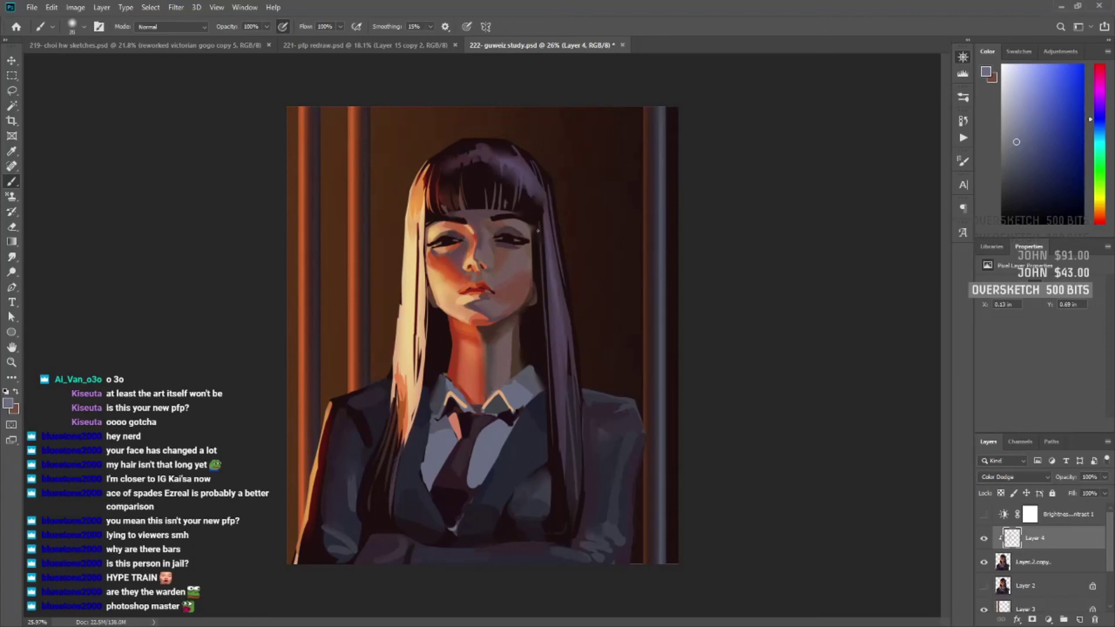
key(bracketright)
key(bracketright)
key(bracketright)
key(bracketright)
key(bracketright)
key(bracketright)
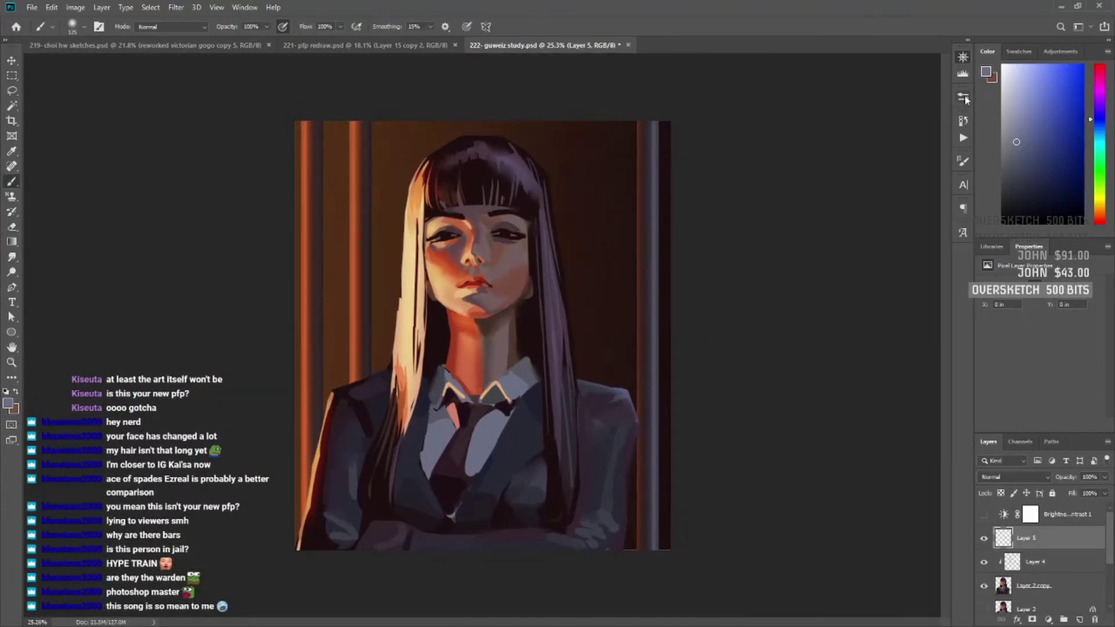
Move Layer 5 below the portrait and scatter pale tan and blue-grey specks around the hair and shoulder.
key(ctrl+bracketleft)
key(ctrl+bracketleft)
drag(406, 174, 326, 262)
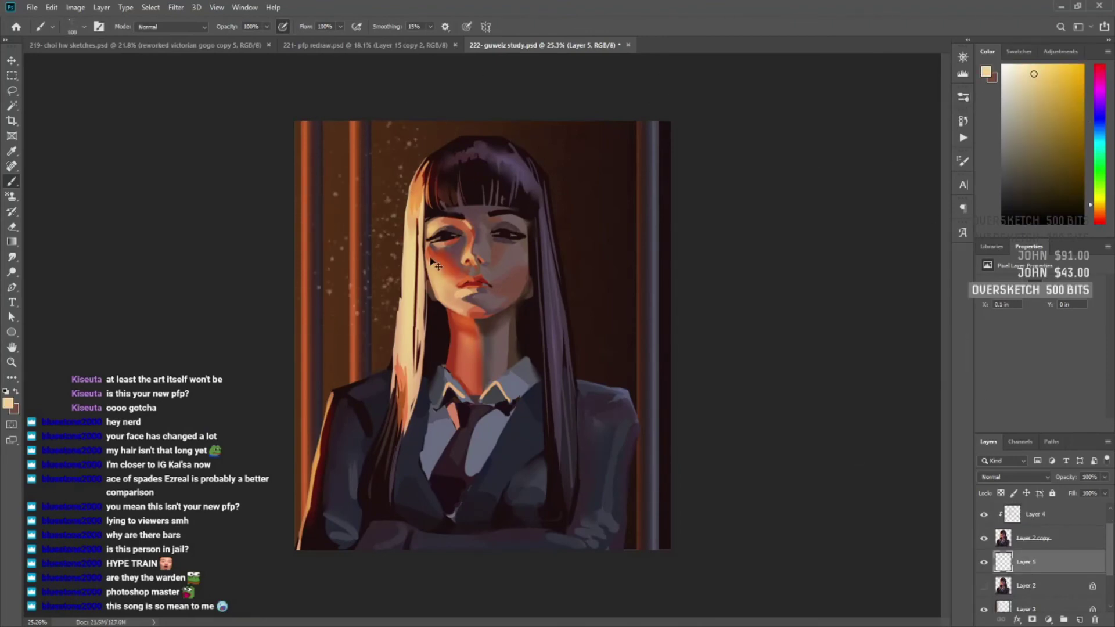
drag(603, 401, 568, 407)
alt+click(401, 325)
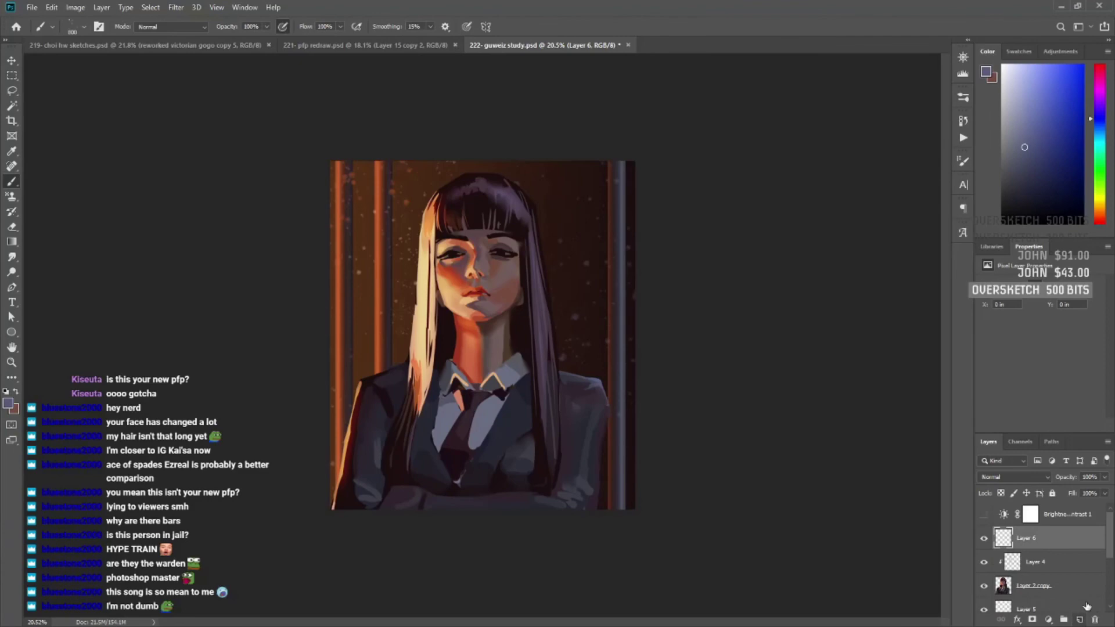
alt+click(426, 273)
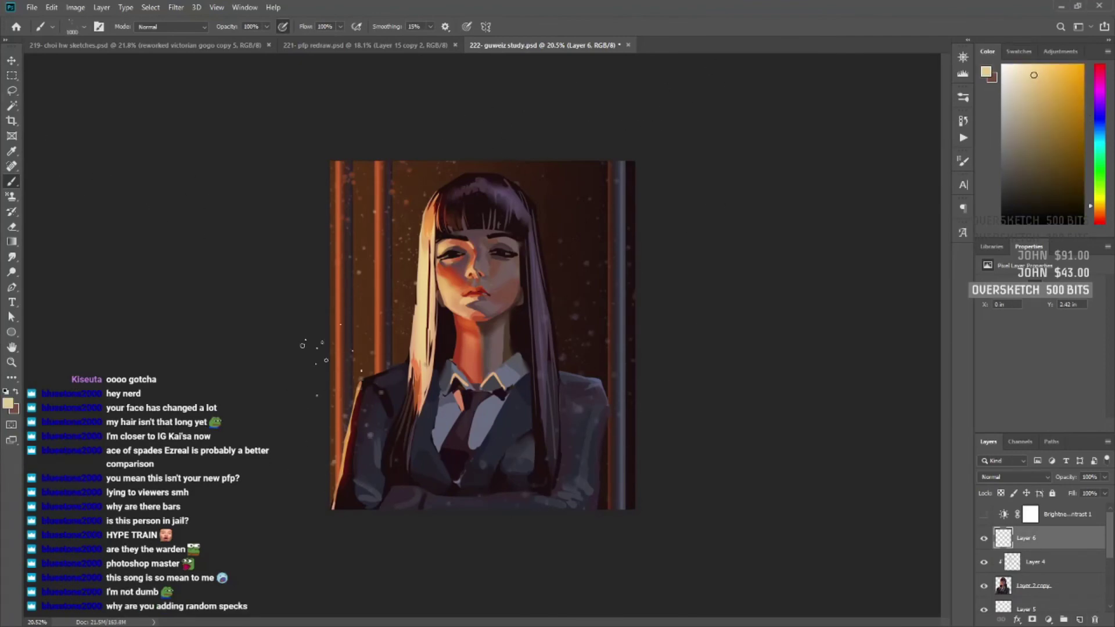
alt+click(620, 175)
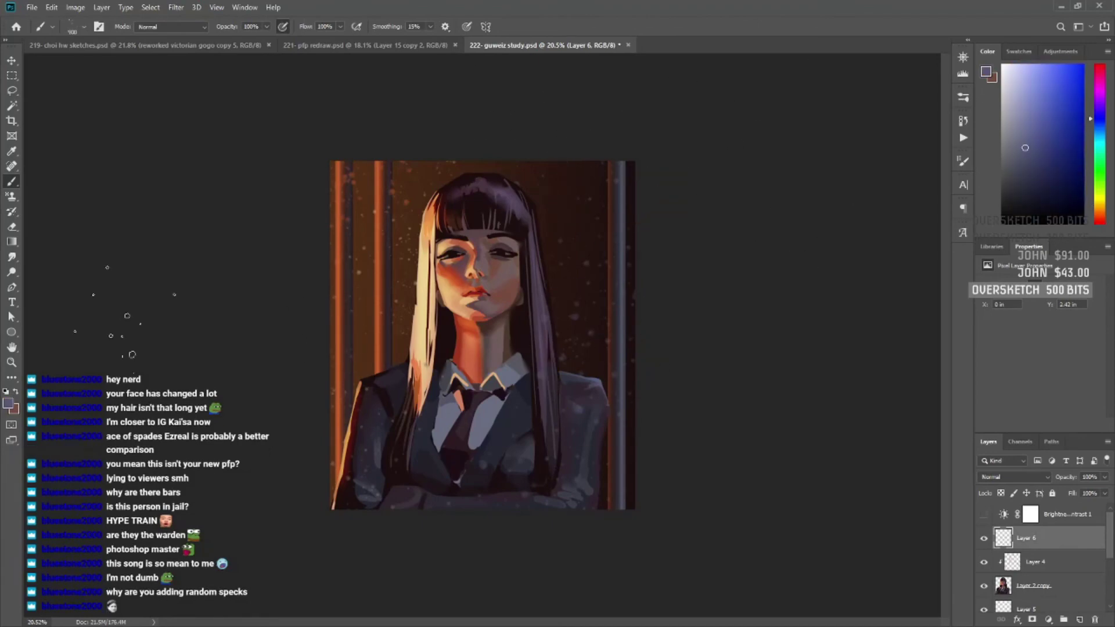
Stamp all visible layers into a new layer and apply a 15 px Iris Blur around the face.
key(v)
click(1011, 576)
scroll(482, 337, up, 3)
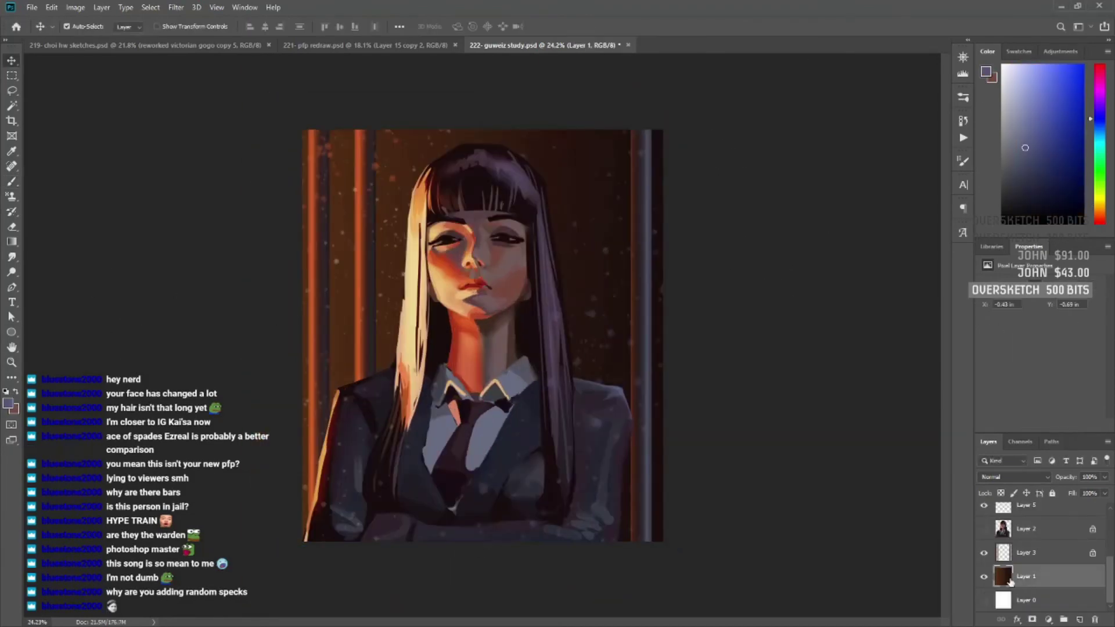
key(ctrl+shift+alt+e)
click(176, 7)
click(353, 162)
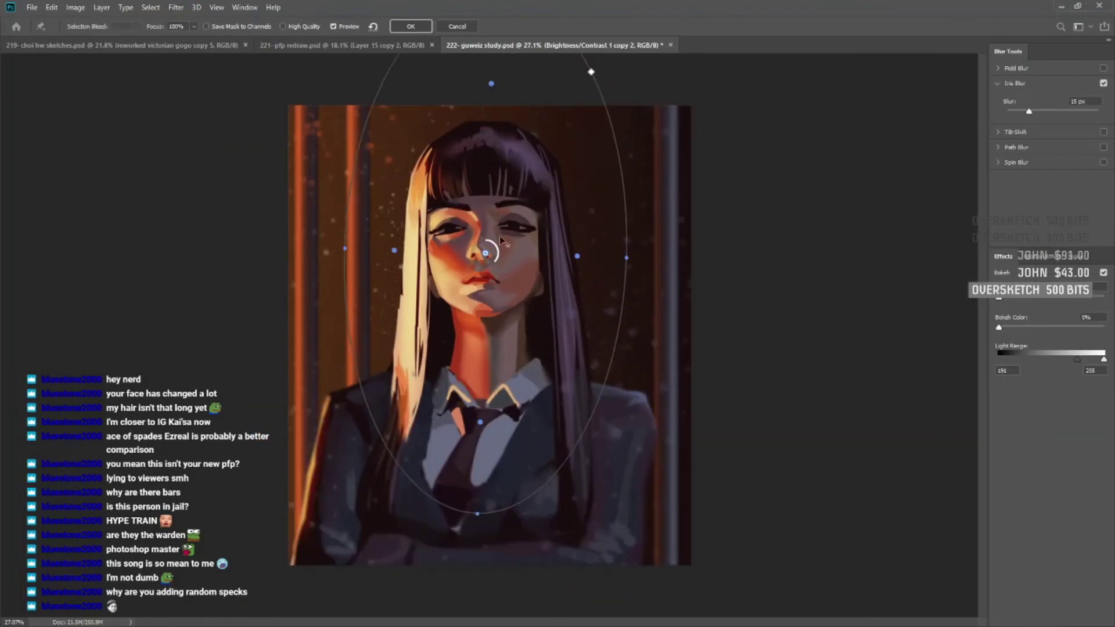
click(411, 26)
key(z)
drag(540, 353, 555, 353)
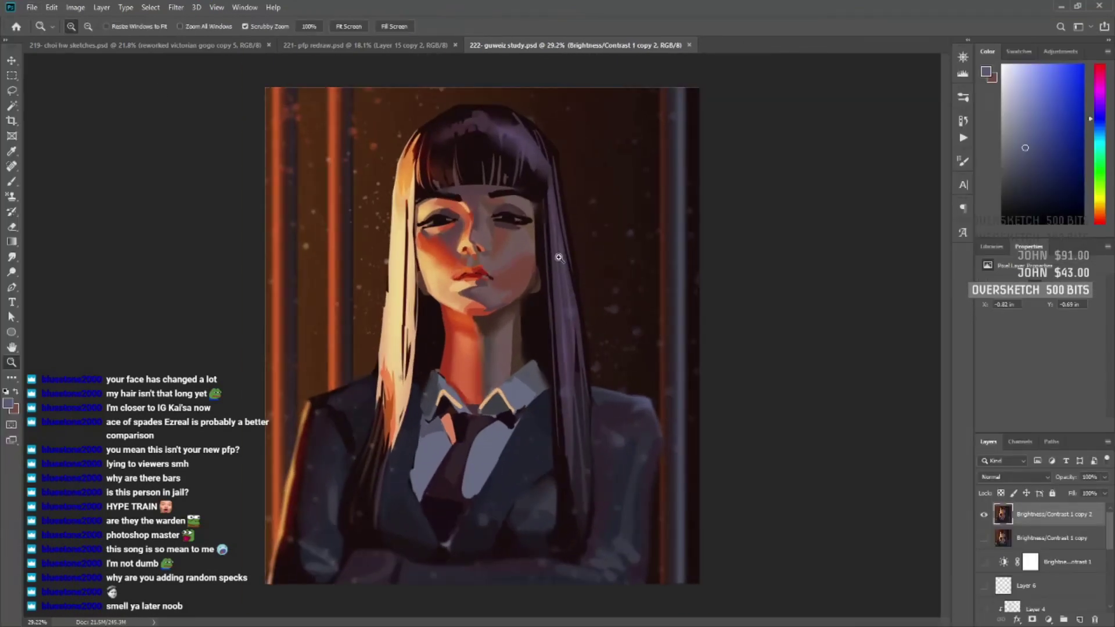